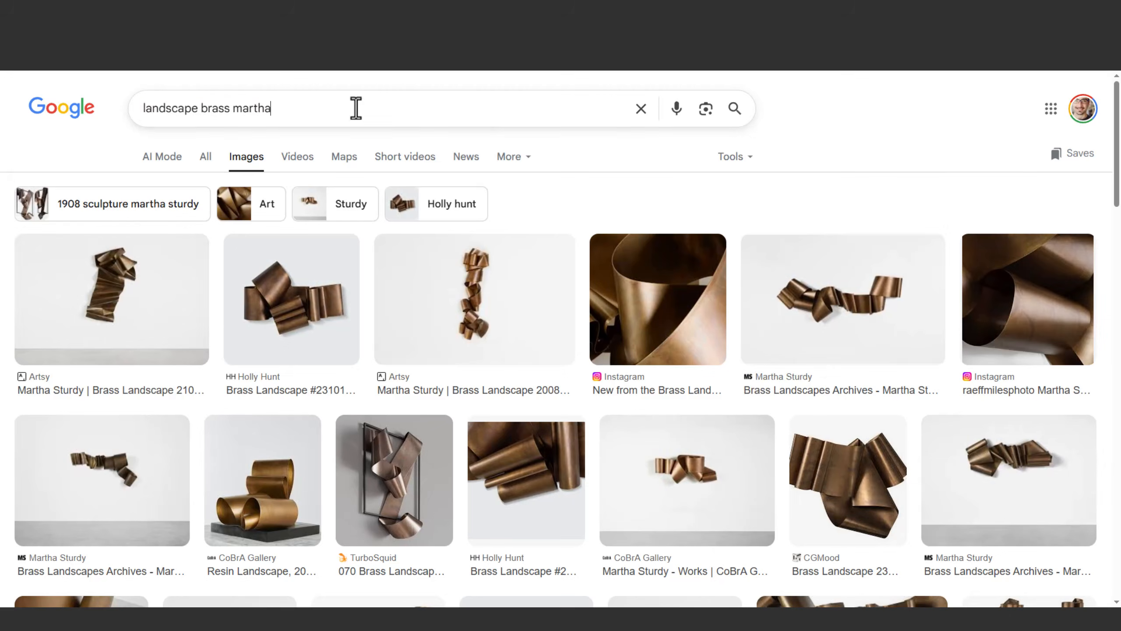
Browse the Google image results for the brass landscape sculptures to examine reference pictures
left_click_drag(355, 108, 113, 120)
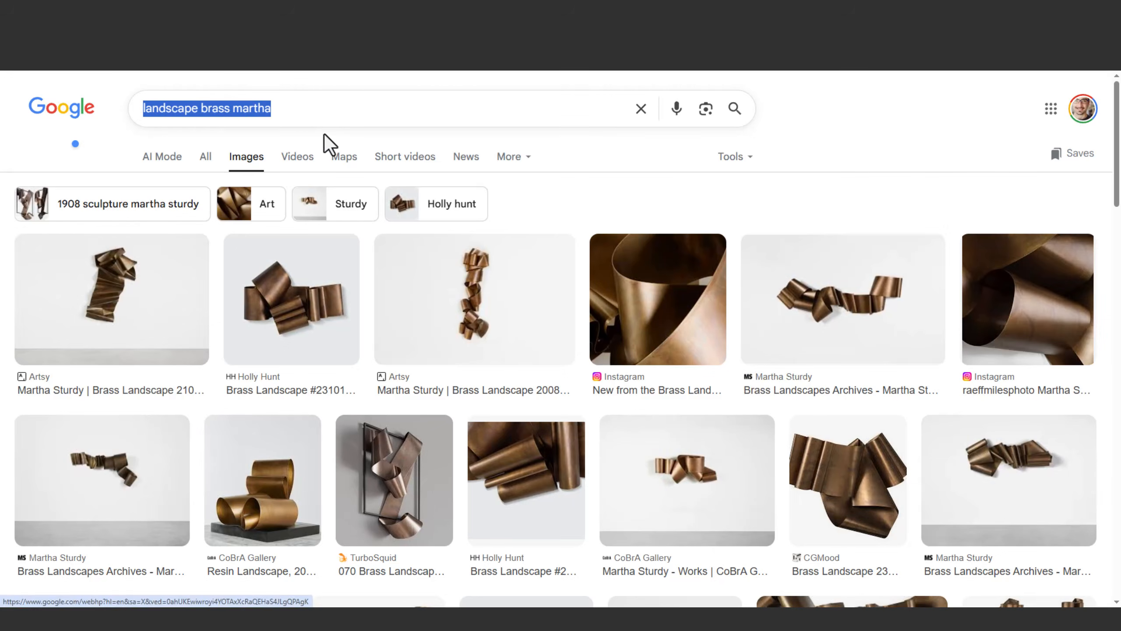
scroll(388, 221, "down", 8)
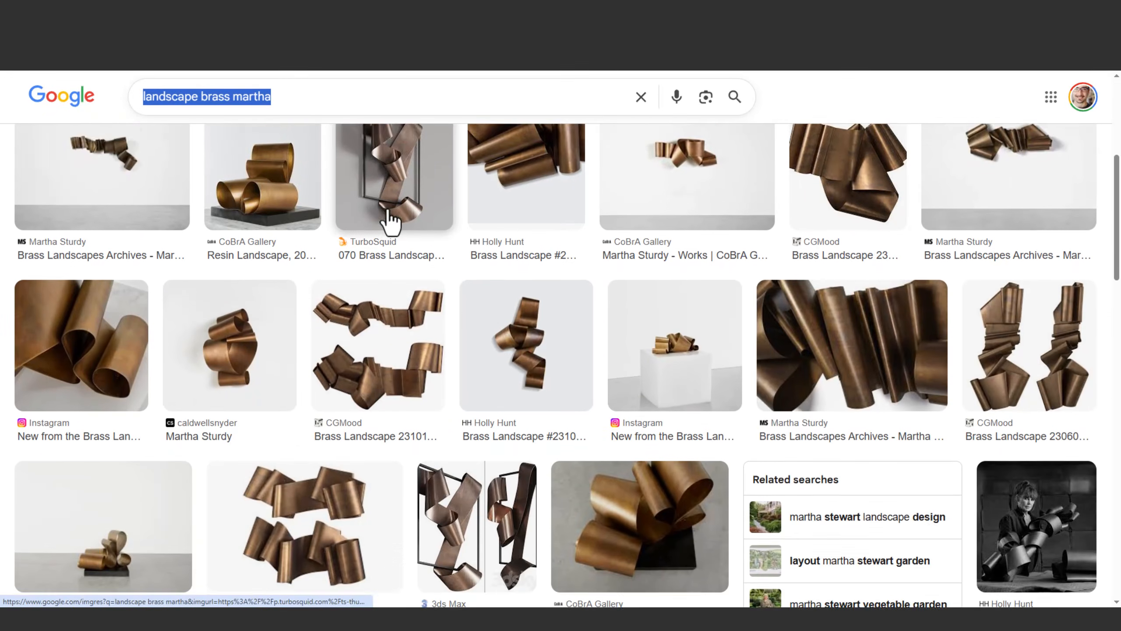
scroll(387, 209, "down", 10)
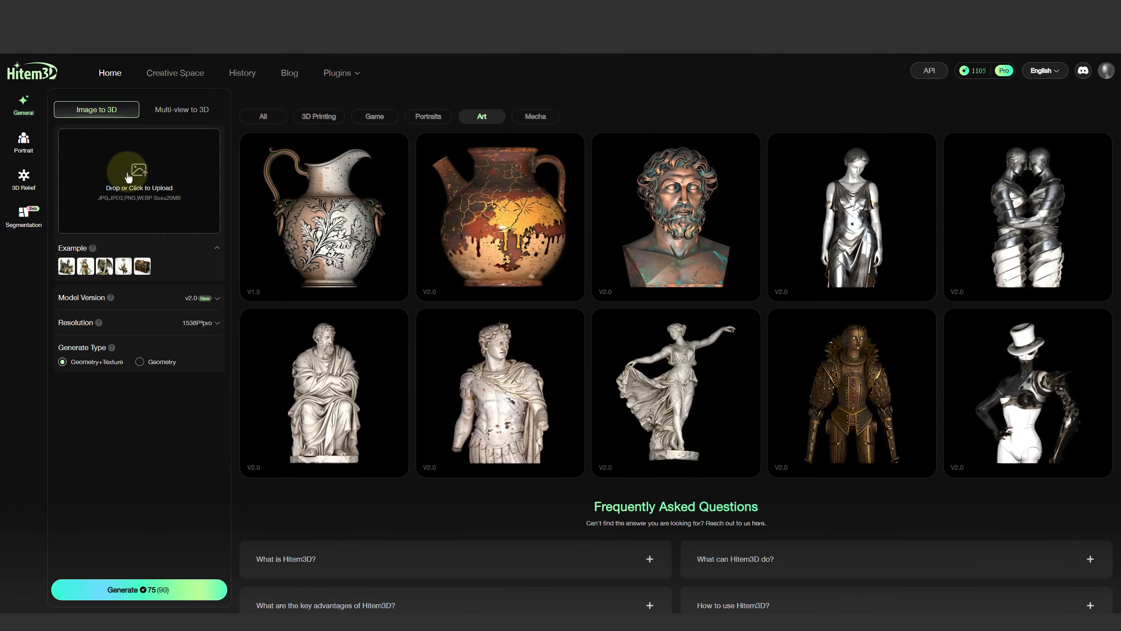
Upload brass landscape.jpg to Image to 3D in Hitem3D and generate its textured 3D model
left_click(138, 173)
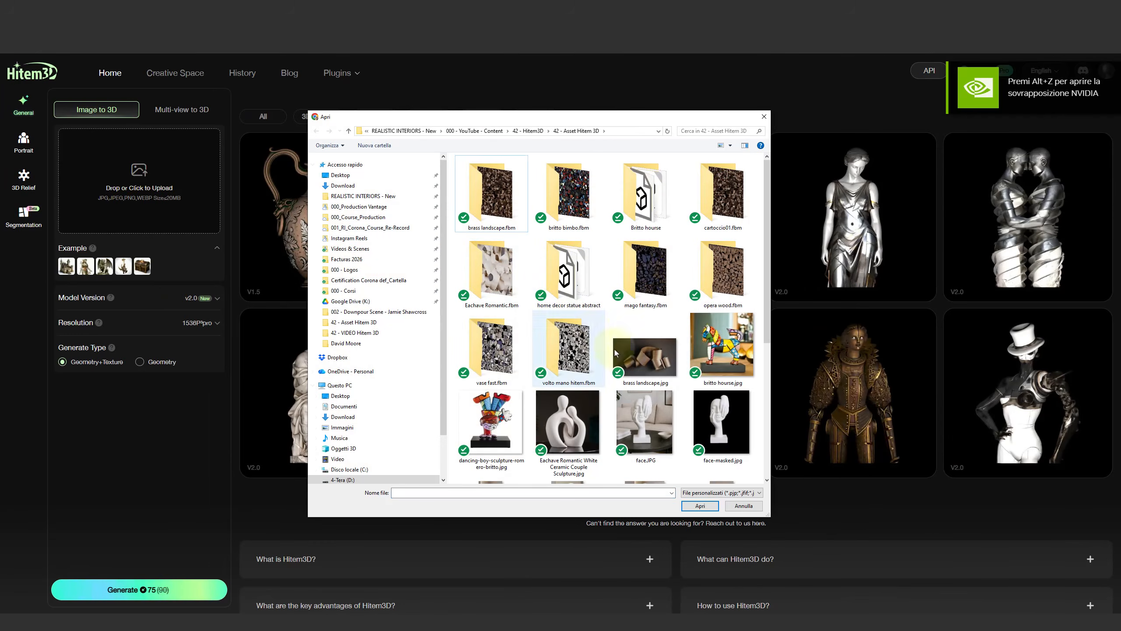
double_click(648, 363)
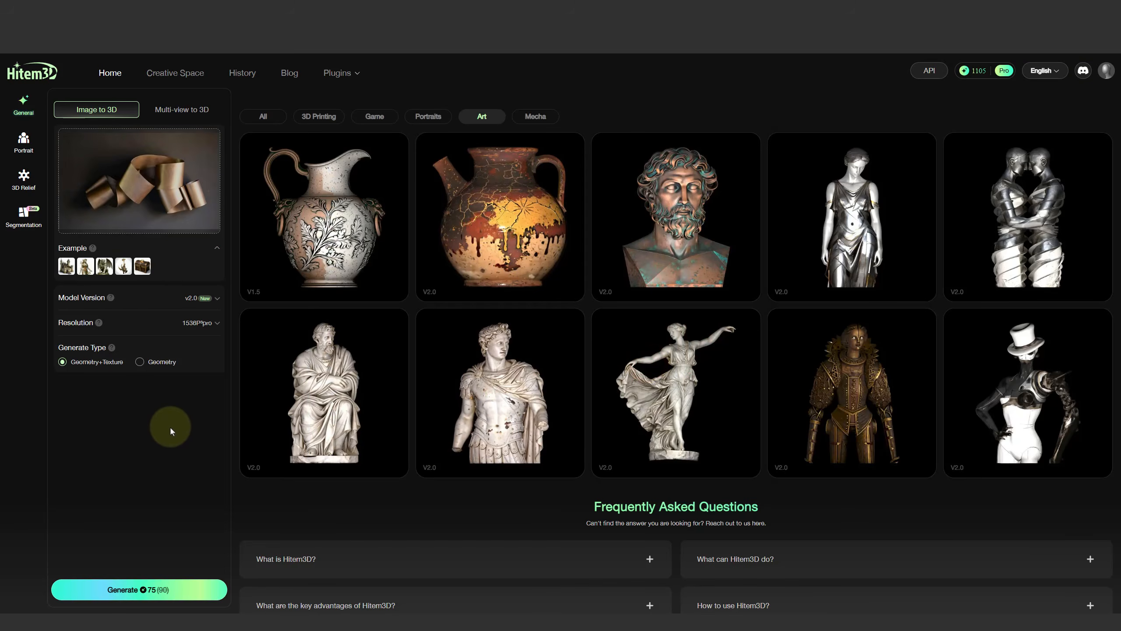
left_click(129, 591)
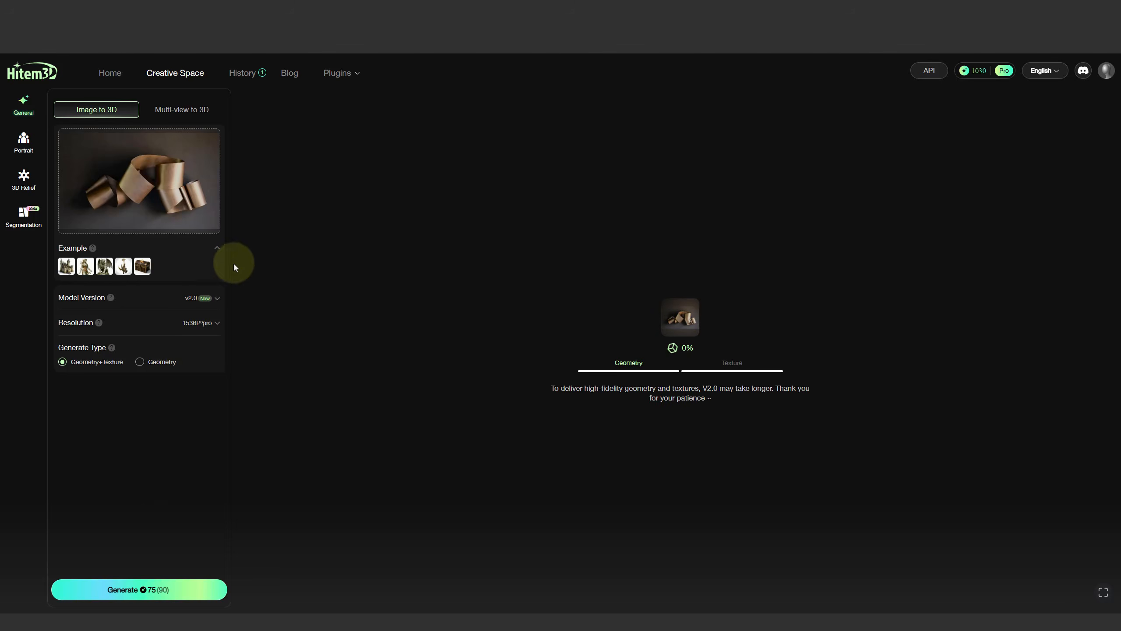
Review the available model versions and resolution options while the model generates
left_click(219, 300)
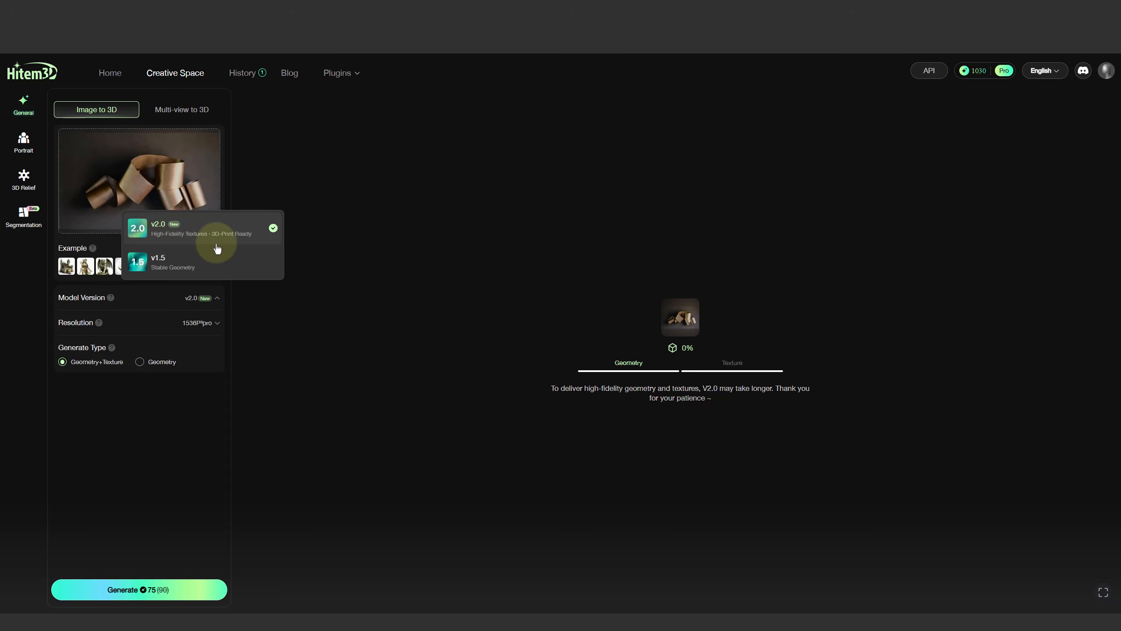
left_click(217, 322)
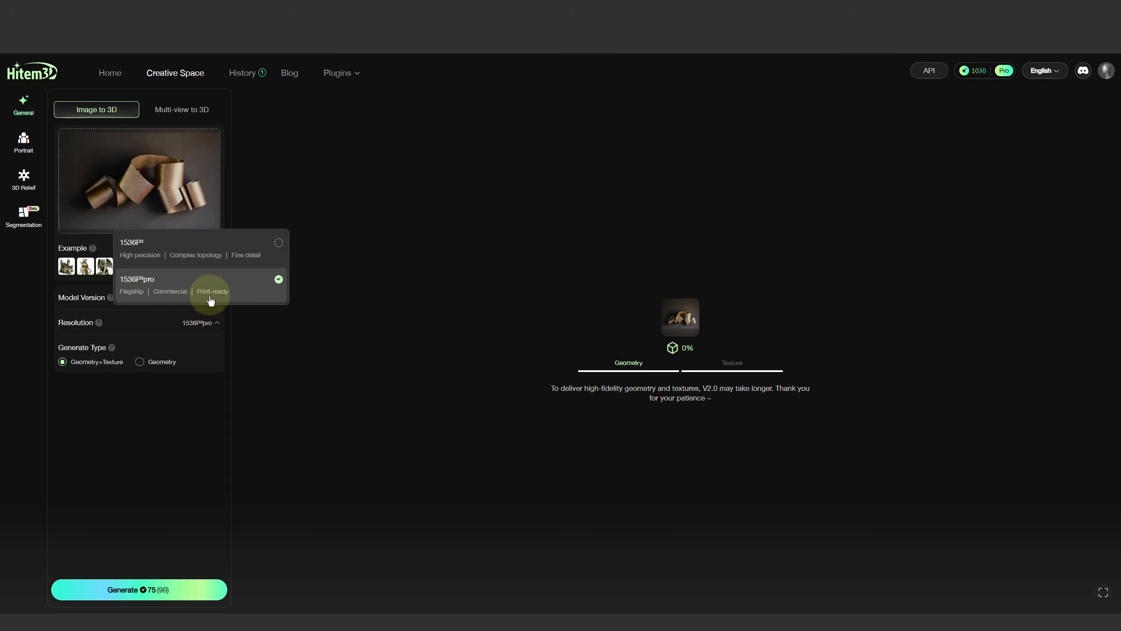
left_click(216, 323)
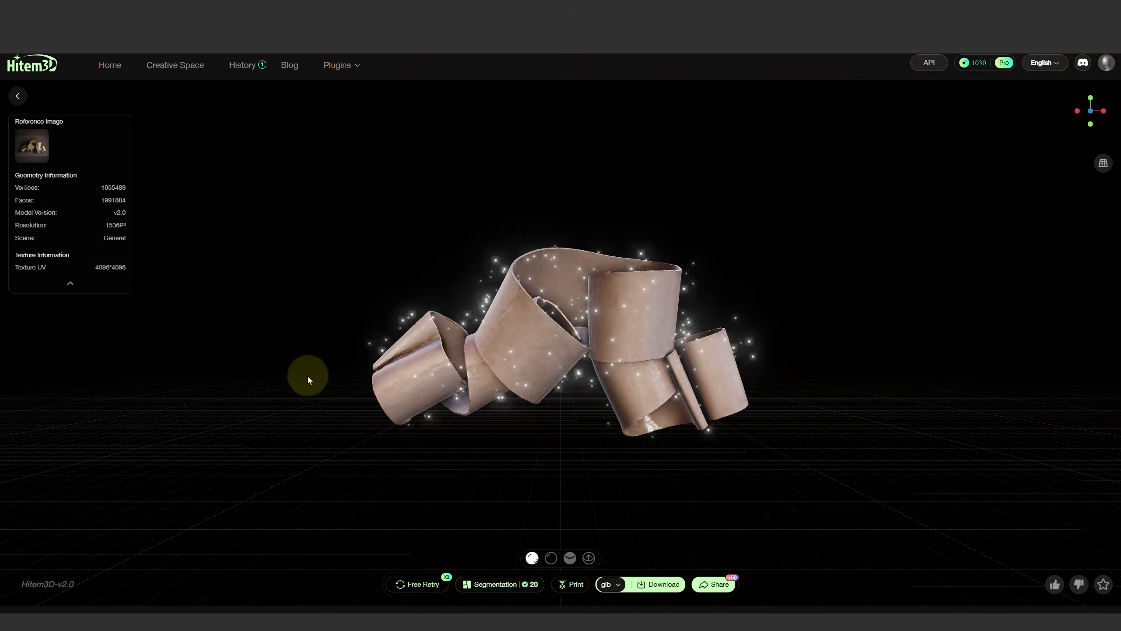
Inspect the generated brass sculpture from another angle and download it in fbx format
left_click_drag(308, 379, 463, 346)
left_click(610, 584)
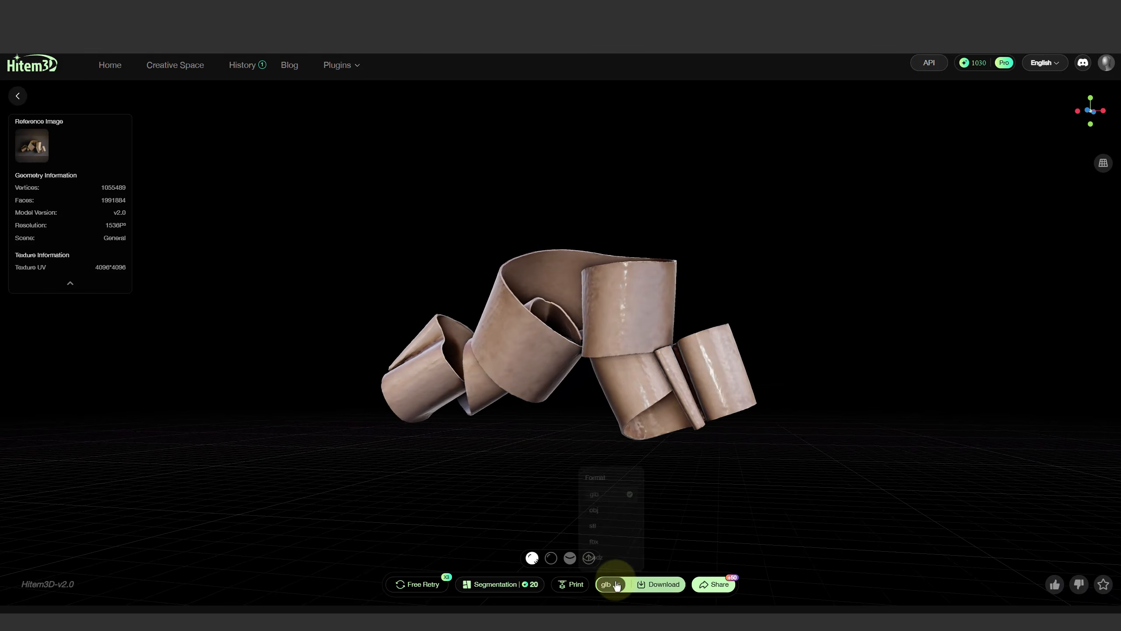
left_click(596, 541)
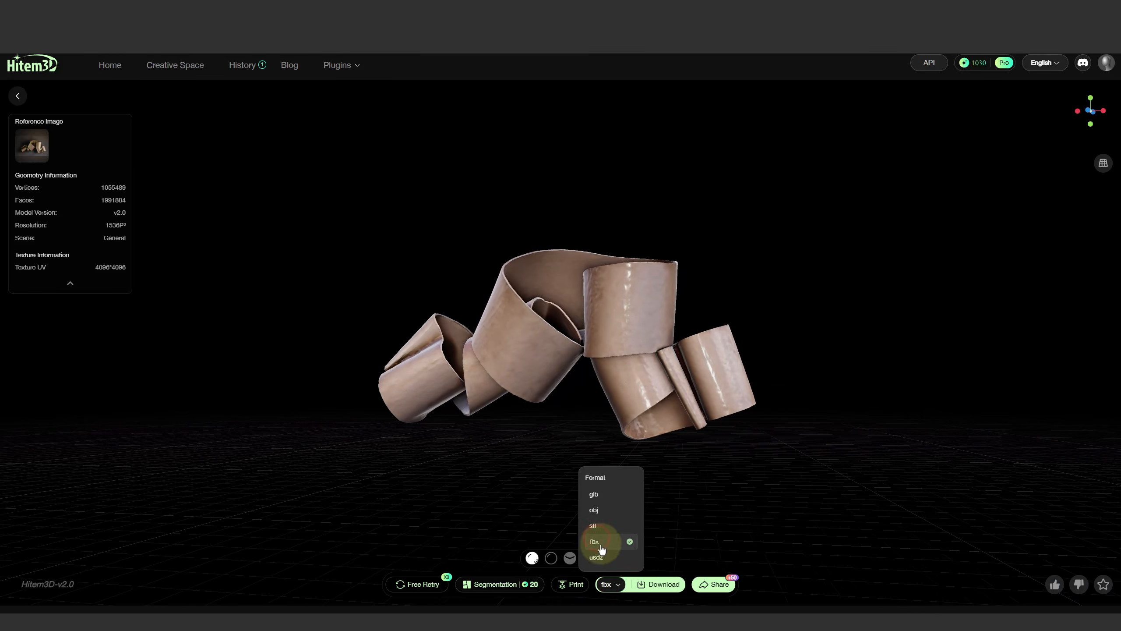
left_click(665, 584)
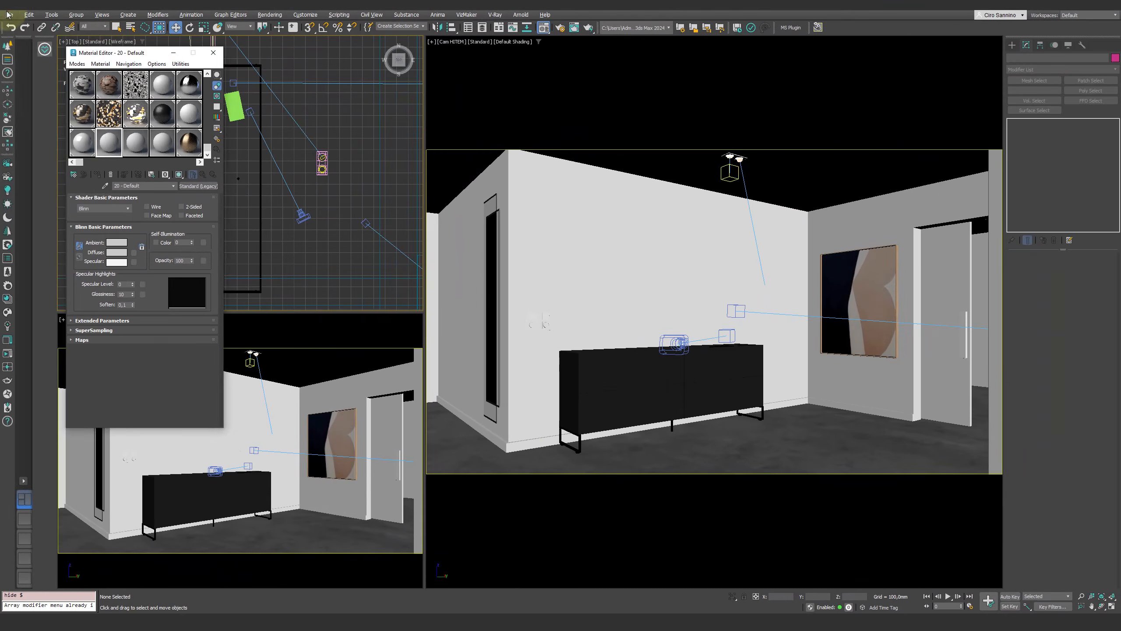
Import brass landscape.fbx into the interior scene in 3ds Max with the default FBX import settings
left_click(8, 15)
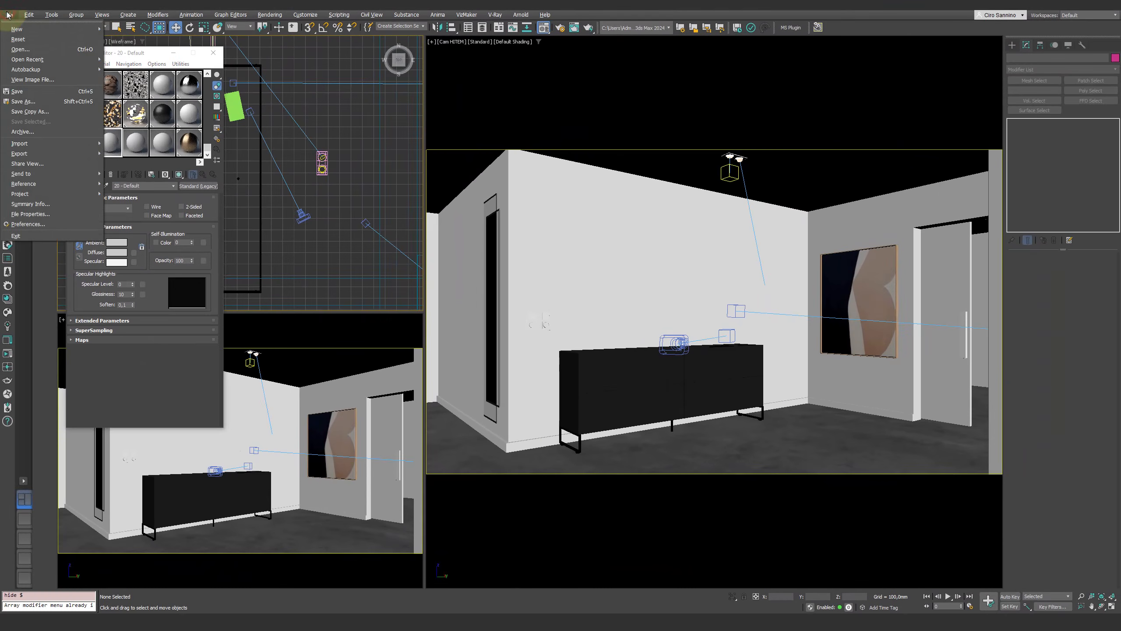
left_click(37, 144)
left_click(148, 145)
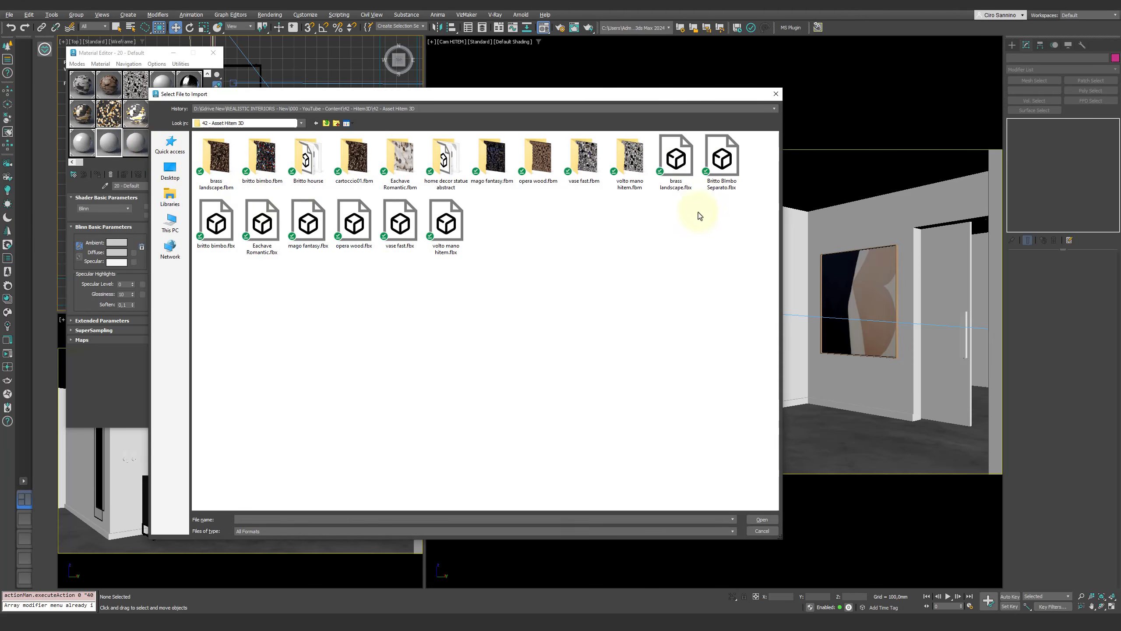
double_click(677, 157)
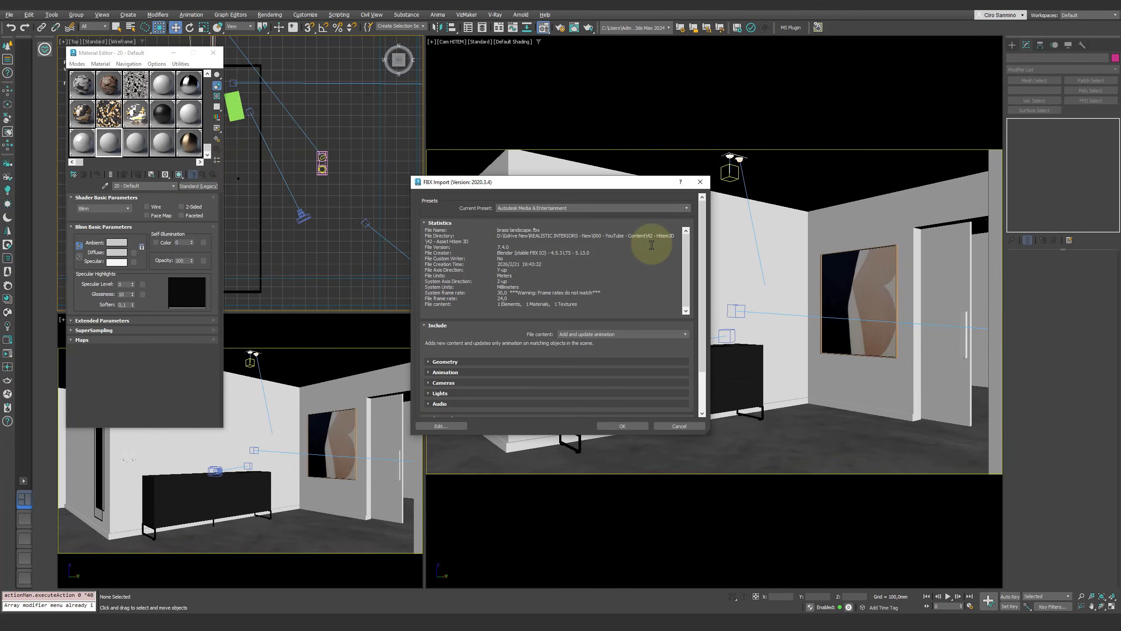
left_click(624, 425)
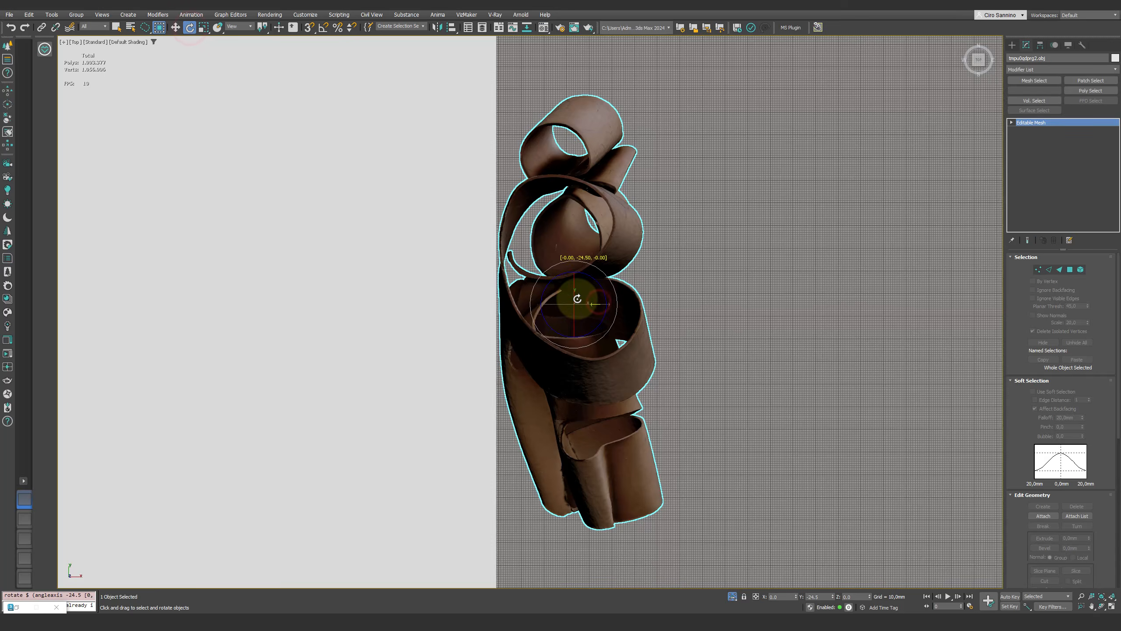
Rotate the imported sculpture and move it against the face of the wall
left_click_drag(577, 299, 609, 325)
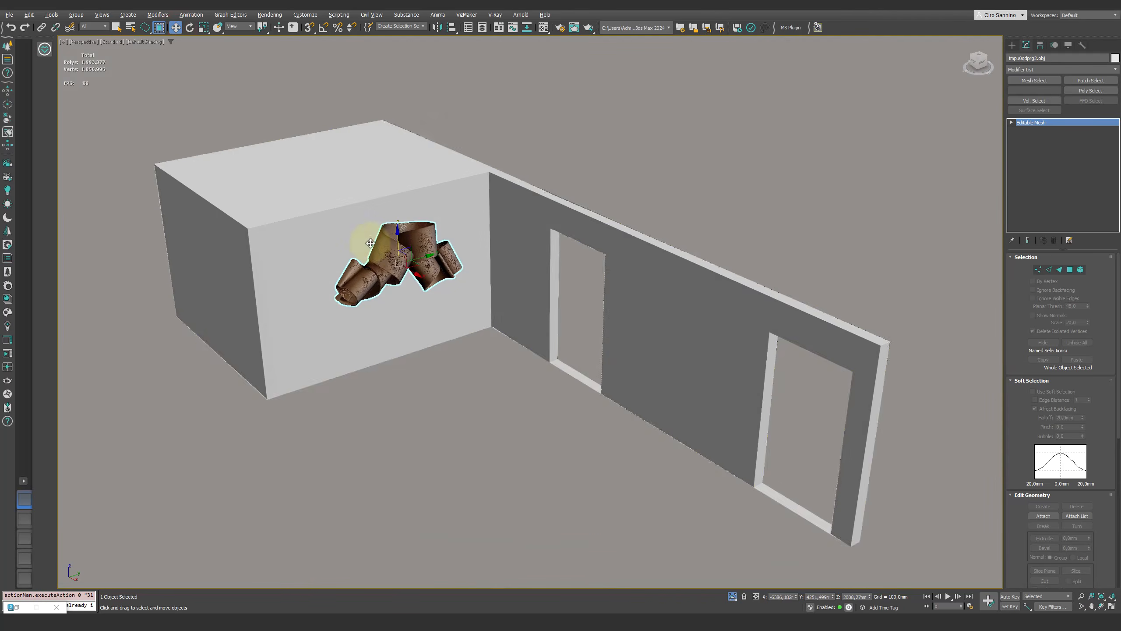
left_click(203, 28)
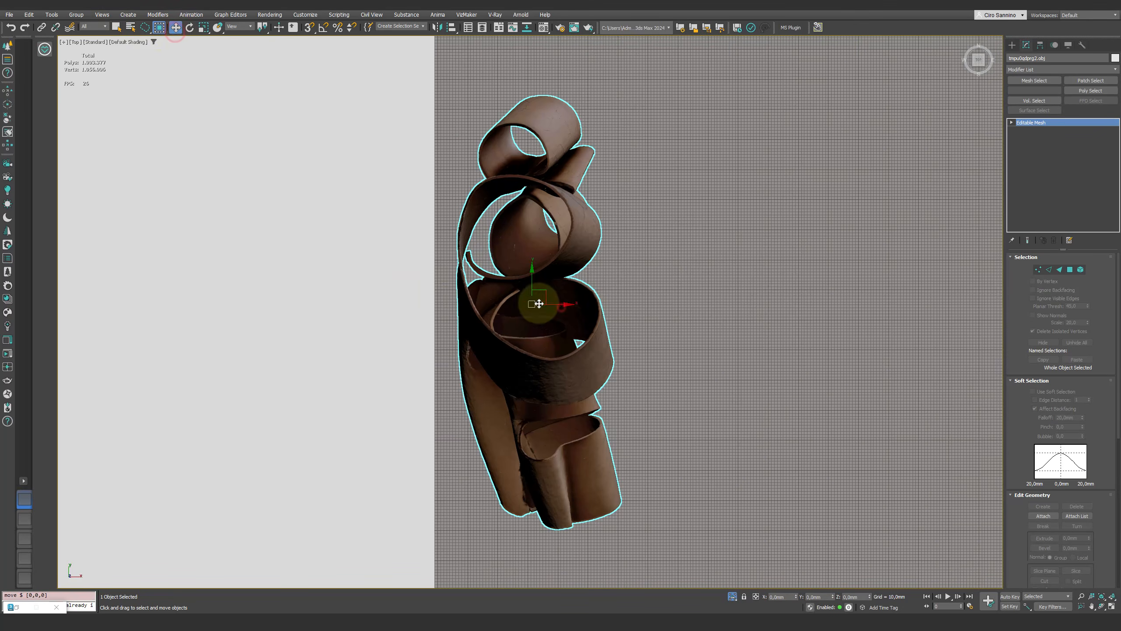
mouse_move(533, 306)
left_mouse_down()
mouse_move(511, 305)
mouse_move(533, 296)
left_mouse_up()
left_click(190, 27)
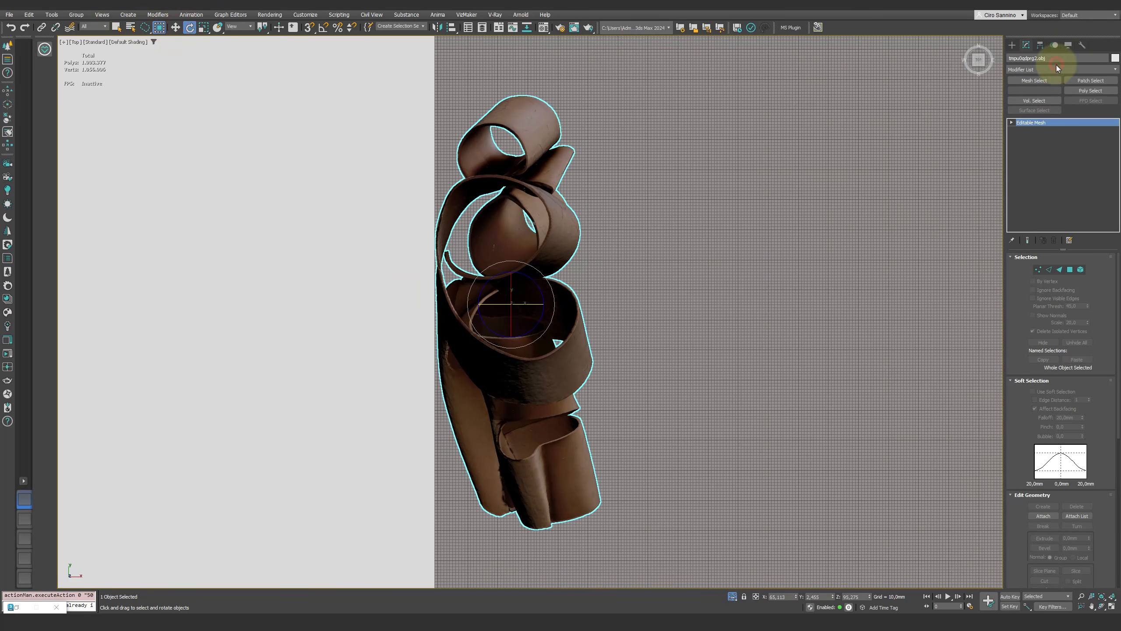
Remove the sculpture's existing top modifier and add a Bend modifier with a 67.5 angle on the X axis
left_click(1054, 241)
left_click(1076, 69)
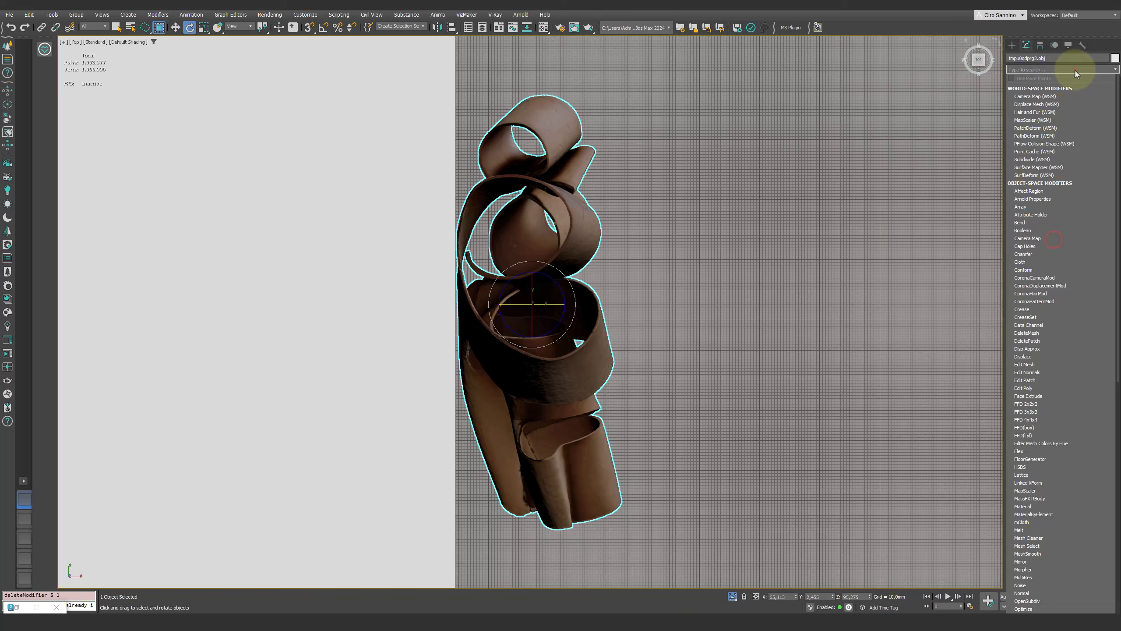
type("b")
left_click(1048, 91)
left_click(1042, 307)
left_click_drag(1084, 273, 1079, 190)
left_click(175, 28)
Create a Corona Physical material in the 20 - Default slot and name it Brass Landscape
middle_click_drag(558, 306, 617, 287, "alt")
key("m")
left_click(110, 144)
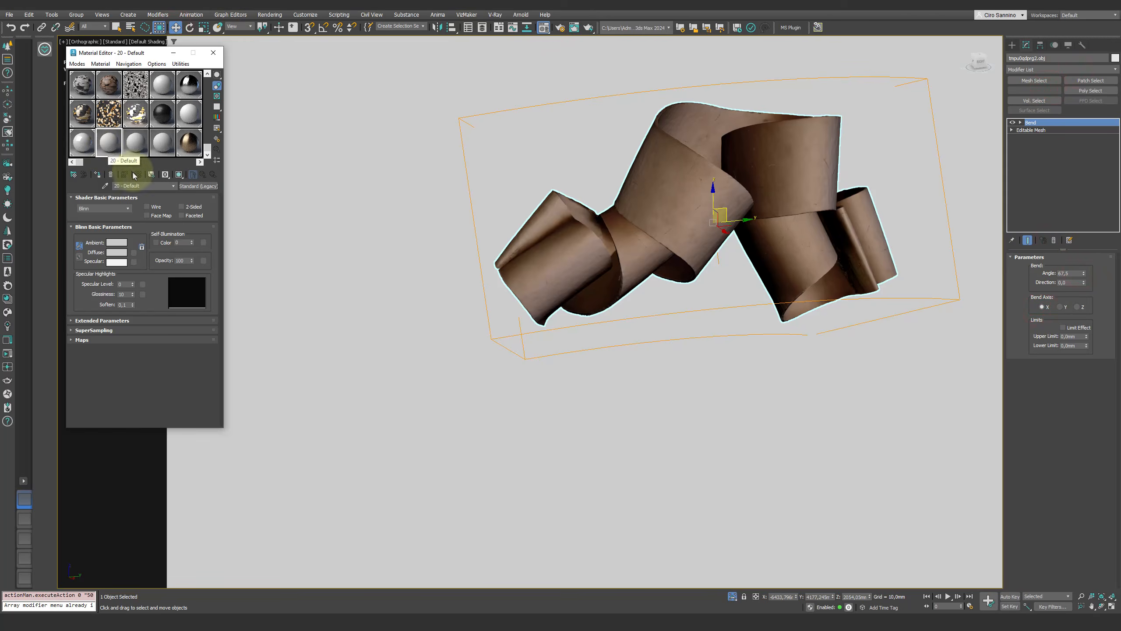
left_click(207, 189)
double_click(279, 268)
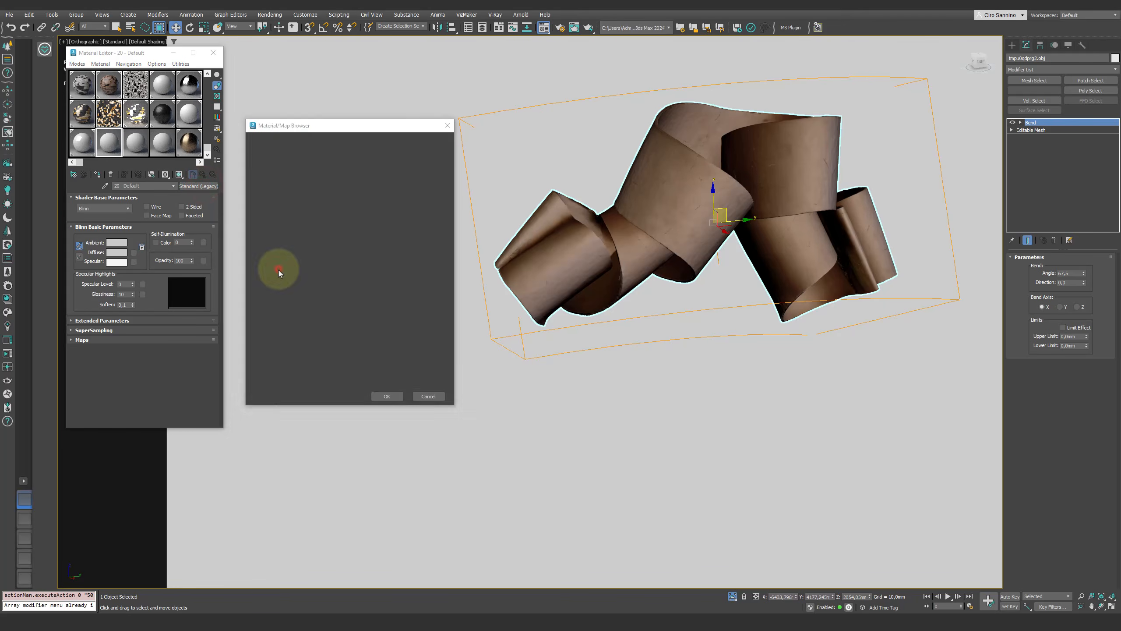
left_click_drag(145, 186, 87, 187)
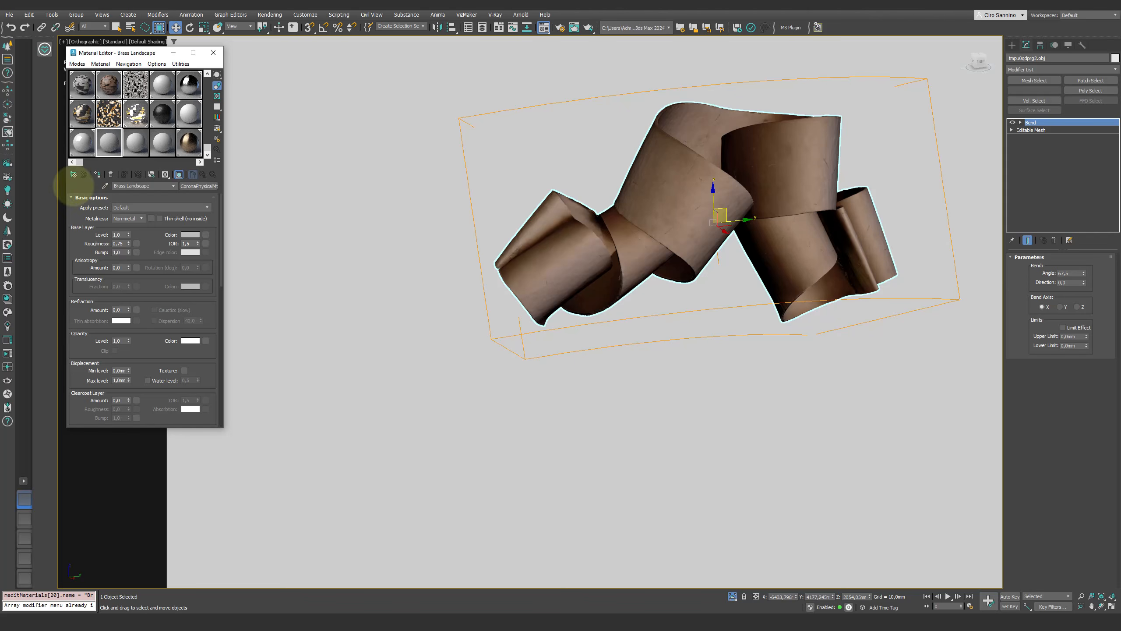
Apply the BrassFoil preset to the Brass Landscape material and set its base roughness to 0.4
left_click(145, 209)
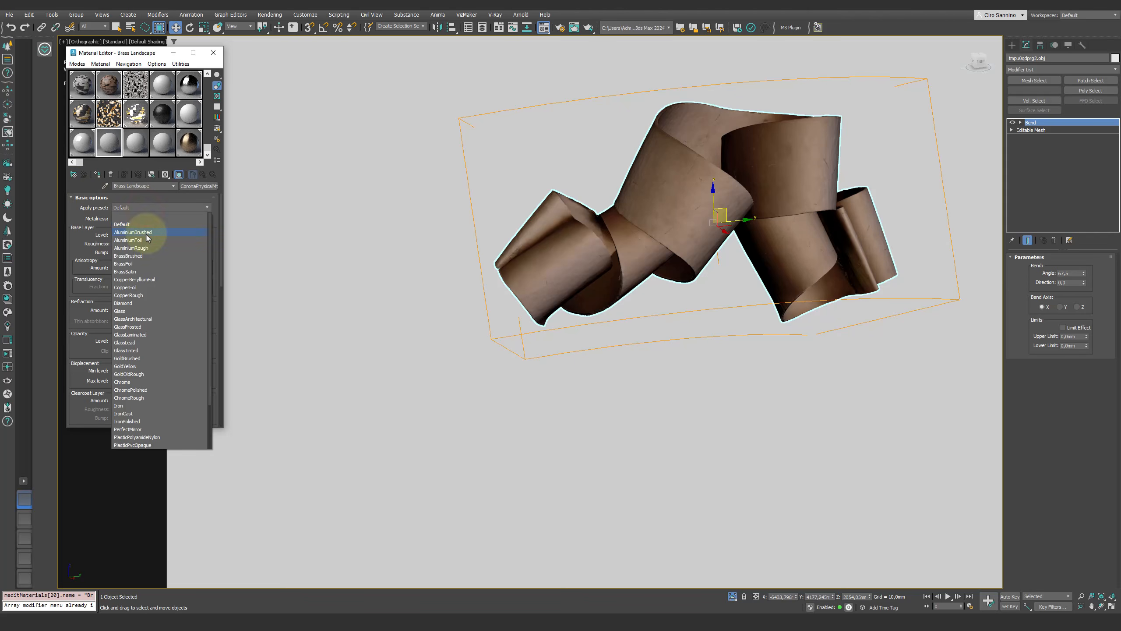
left_click(141, 264)
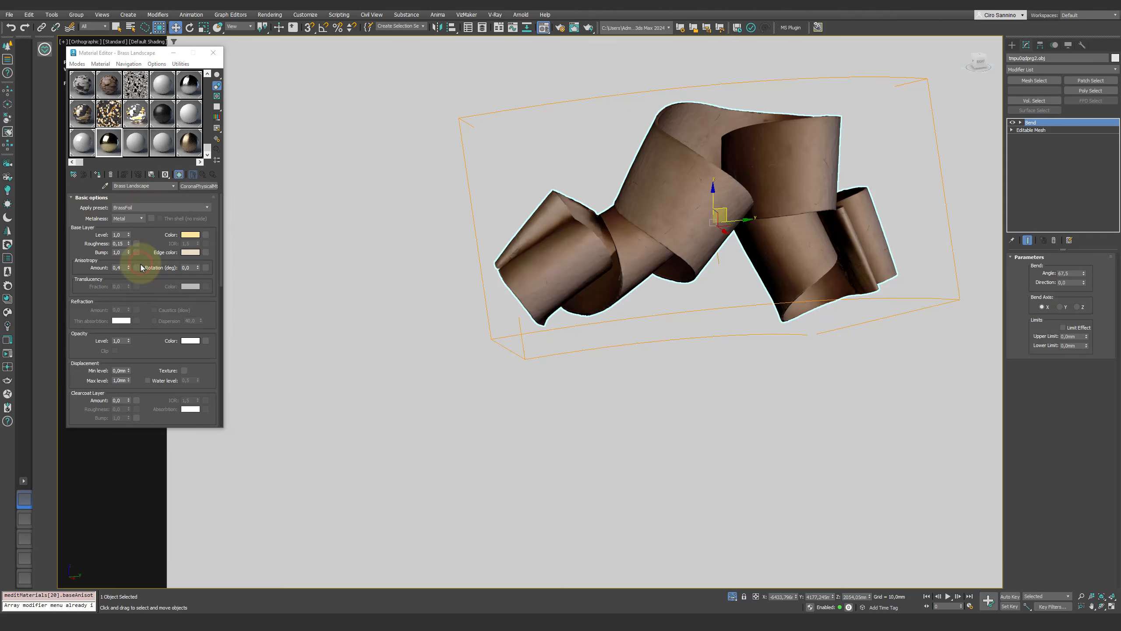
left_click(121, 244)
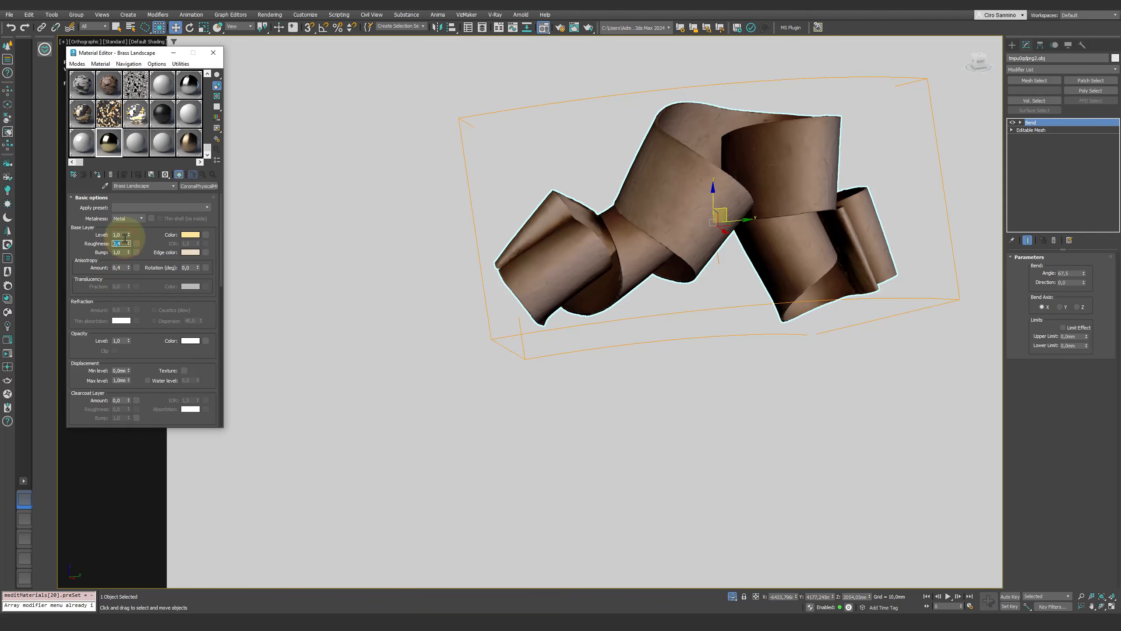
Sample the material's base color from the sculpture's brown surface and assign the material to the sculpture
left_click(190, 235)
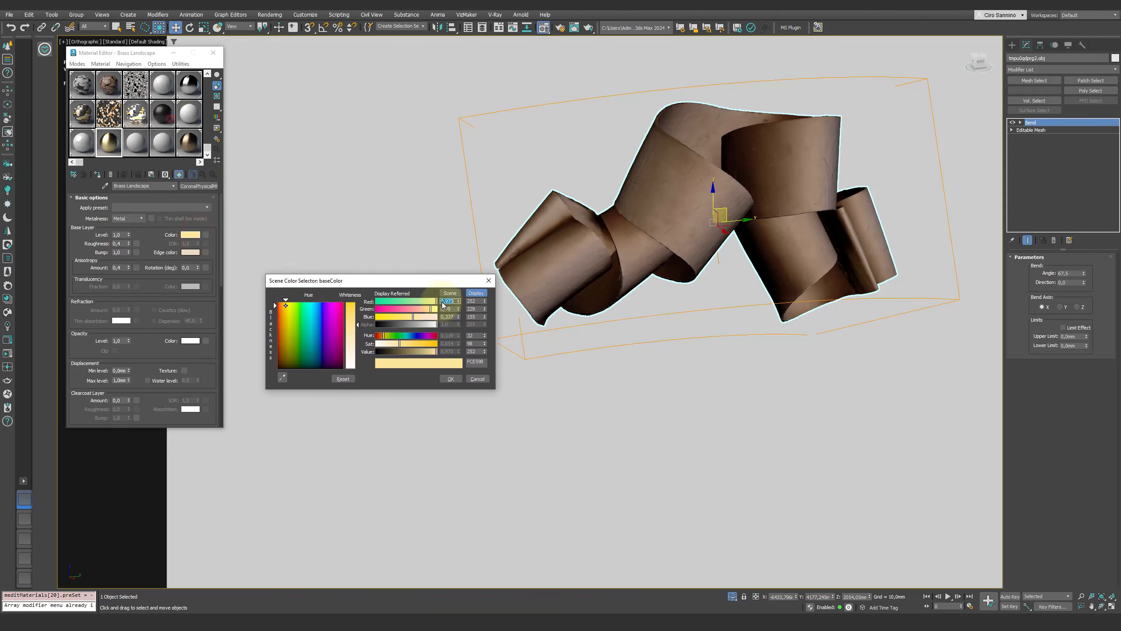
left_click(258, 426)
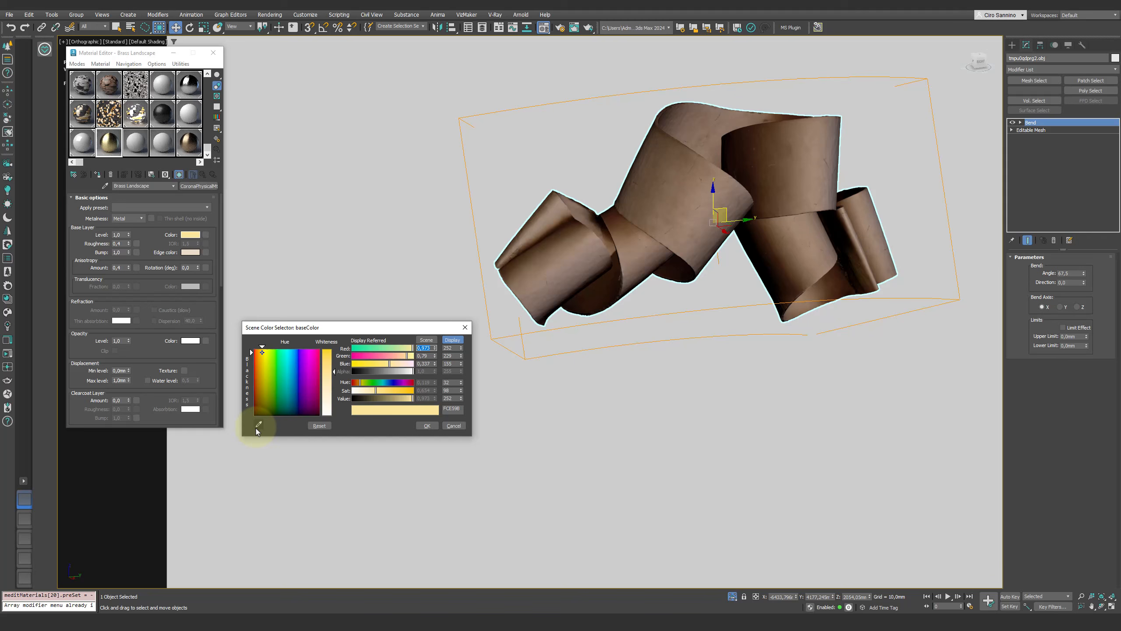
left_click(577, 250)
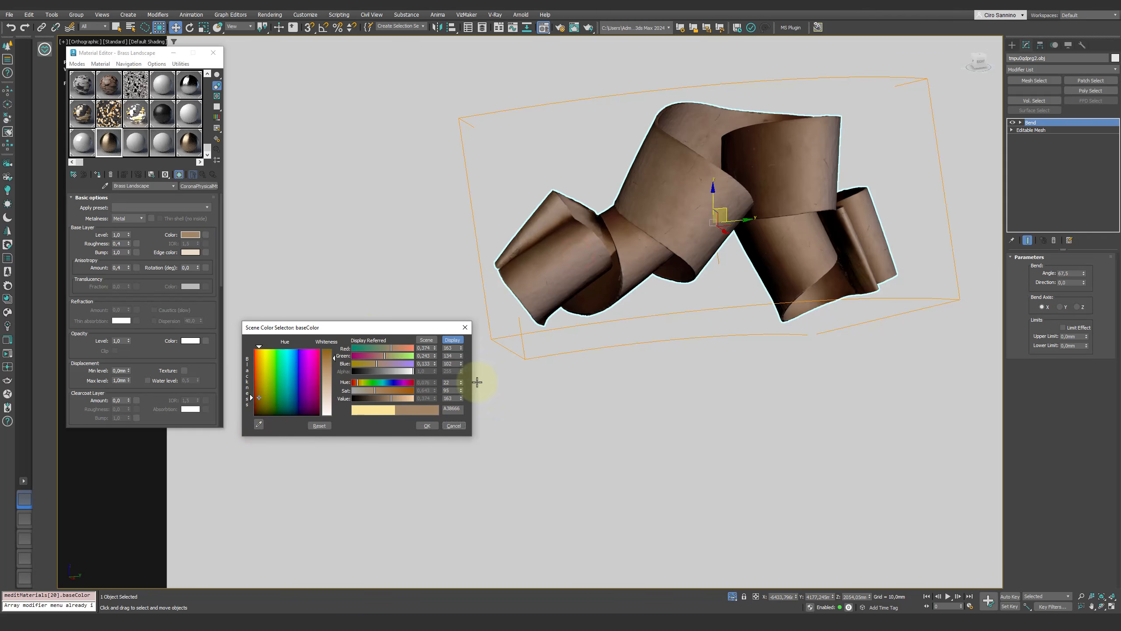
left_click(427, 426)
left_click(98, 175)
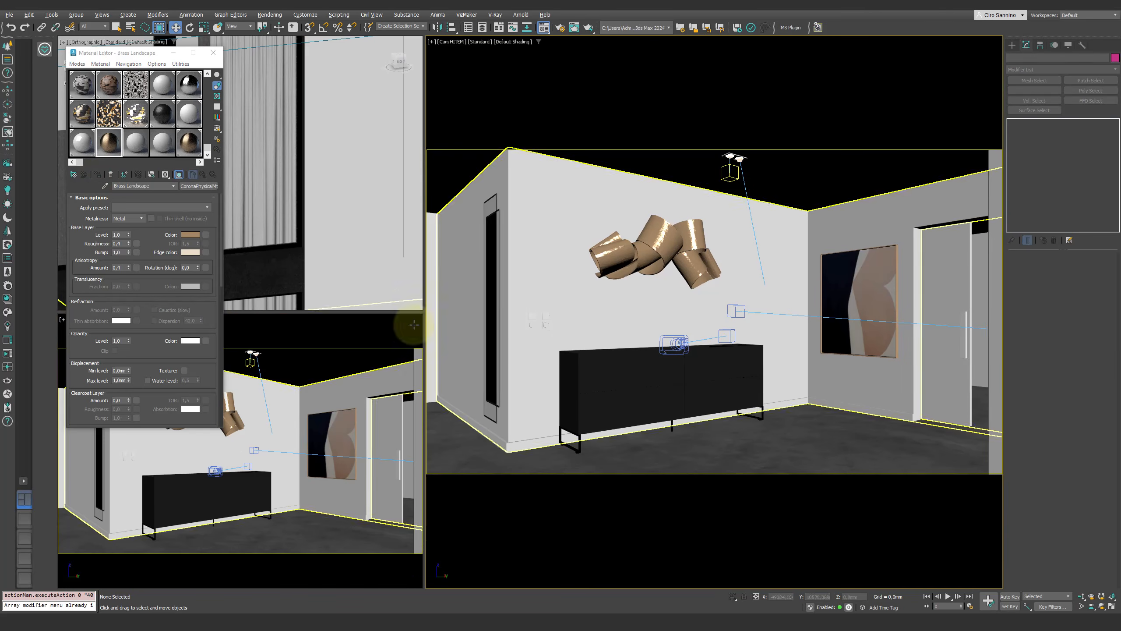
Start interactive rendering of the camera view and examine the brass sculpture on the wall up close
left_click(9, 296)
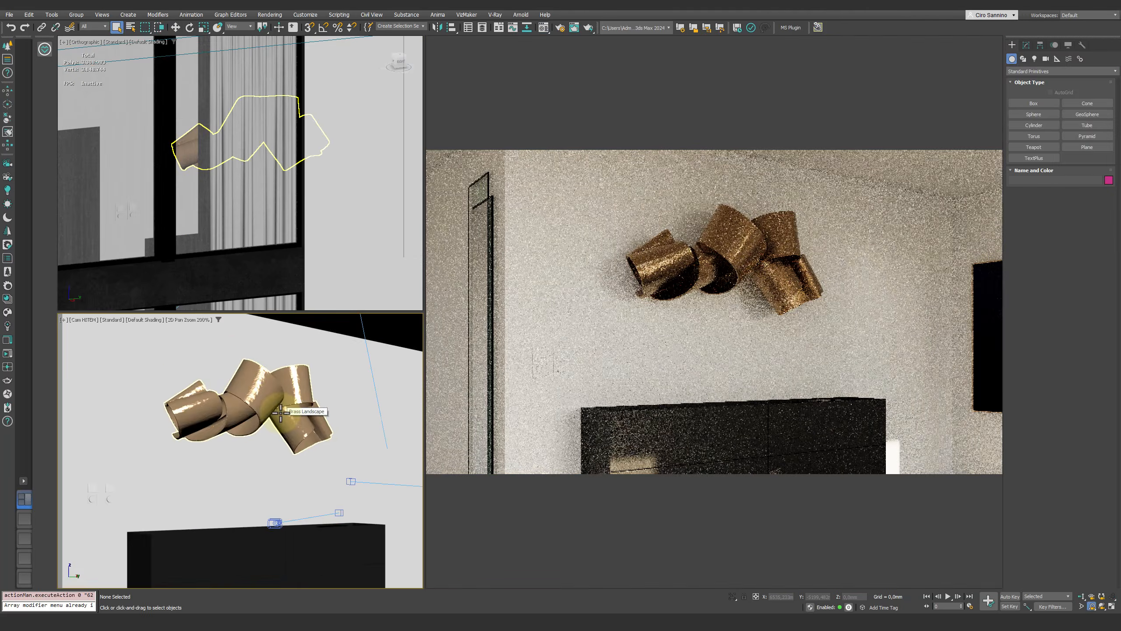
scroll(286, 407, "up", 5)
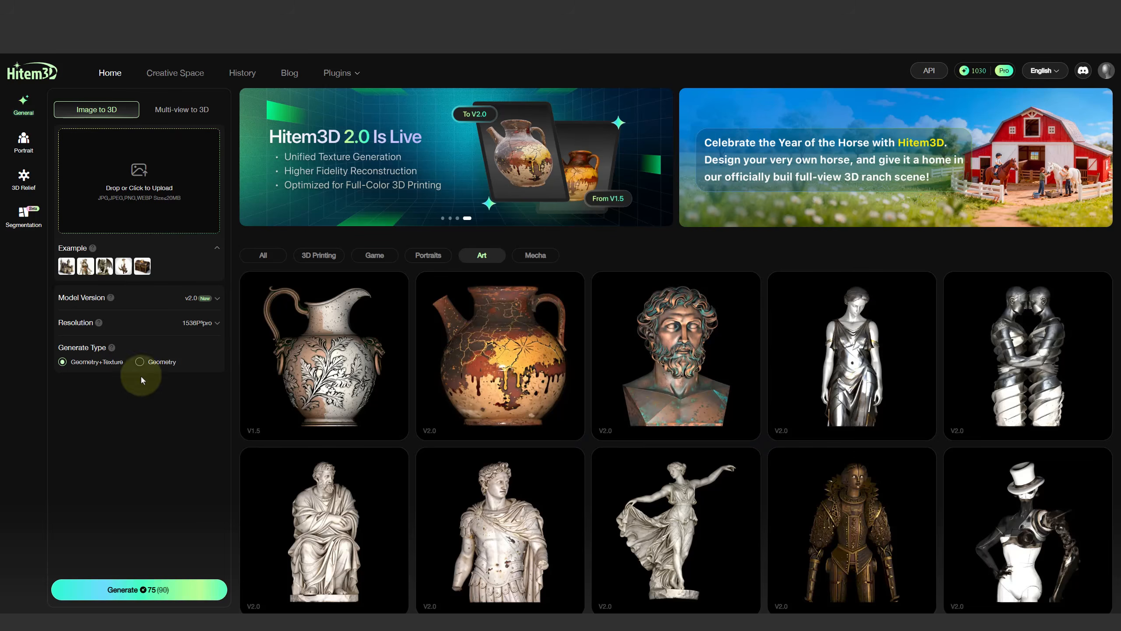
Upload the Eachave Romantic White Ceramic Couple Sculpture.jpg image as the image-to-3D reference
mouse_move(142, 266)
left_mouse_down()
mouse_move(163, 221)
mouse_move(141, 174)
left_mouse_up()
left_click(140, 174)
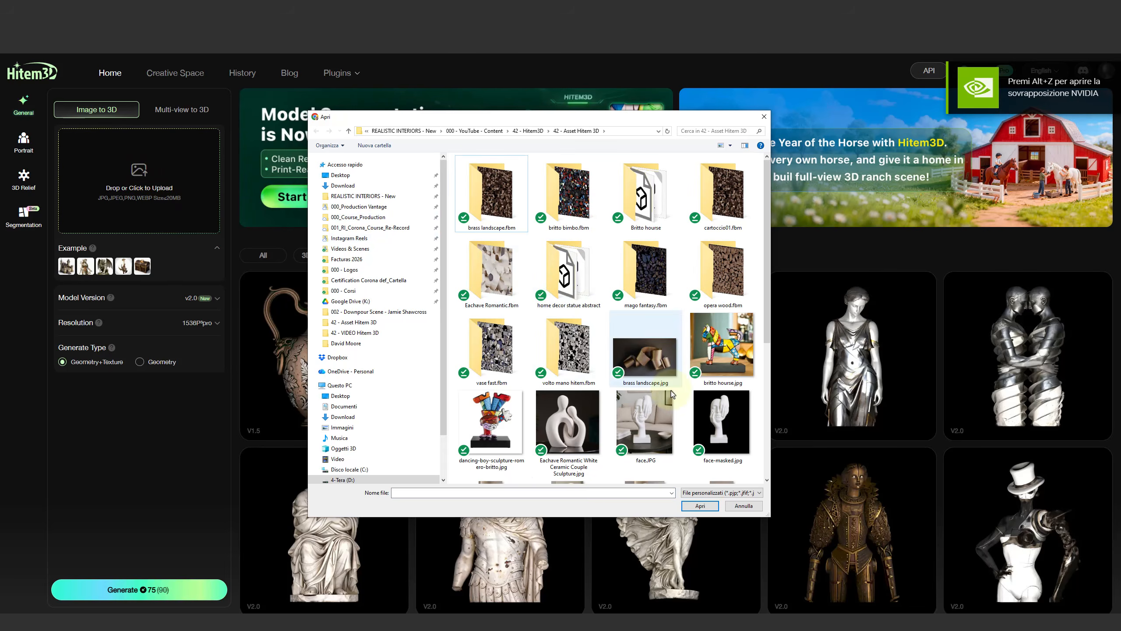
double_click(556, 426)
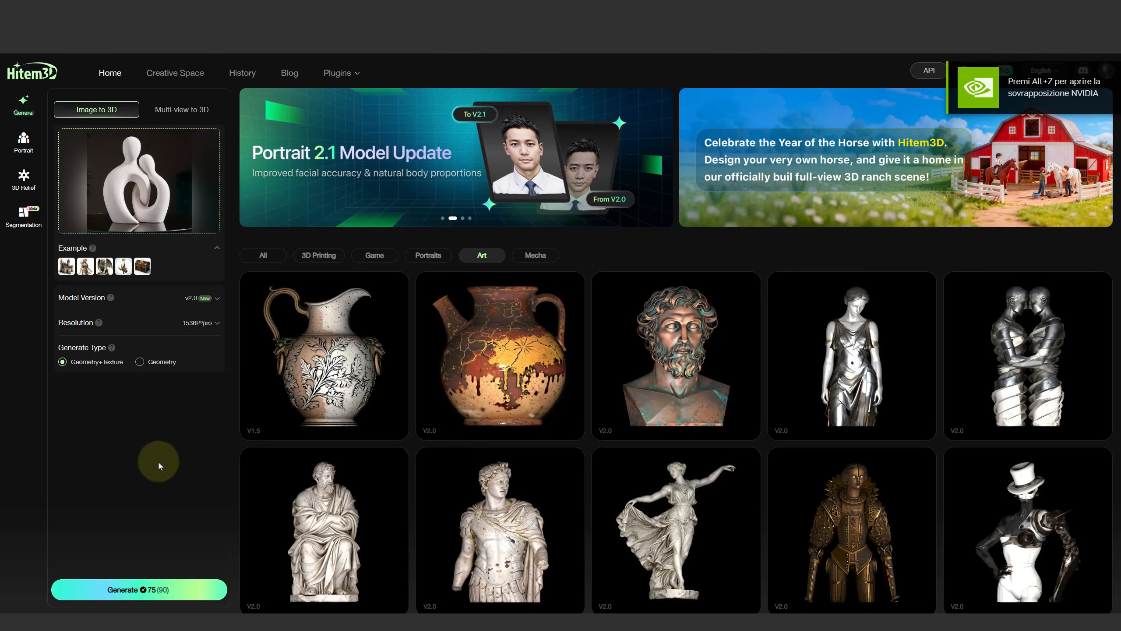
Choose model version v1.5 with 1536P resolution and geometry-only generation, and generate the couple sculpture
left_click(217, 299)
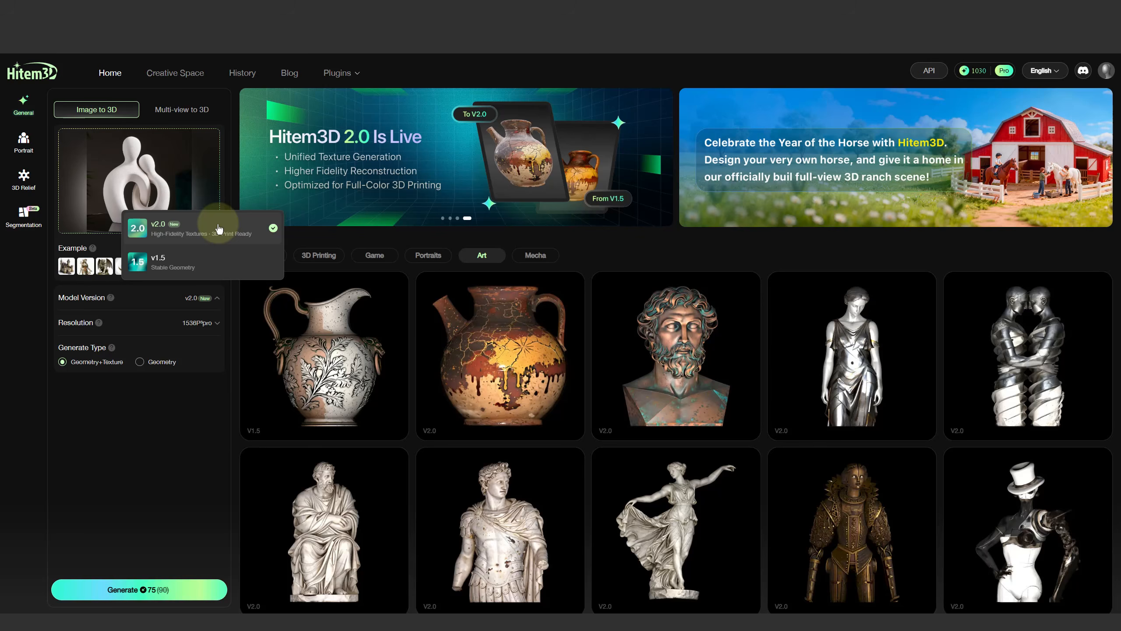
left_click(264, 266)
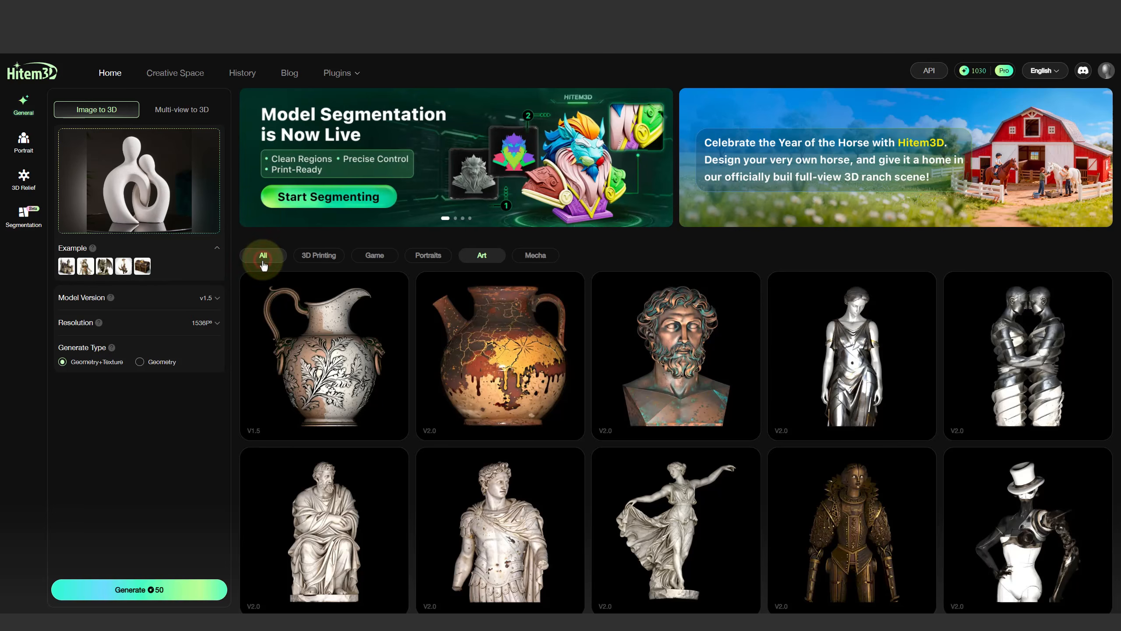
left_click(218, 325)
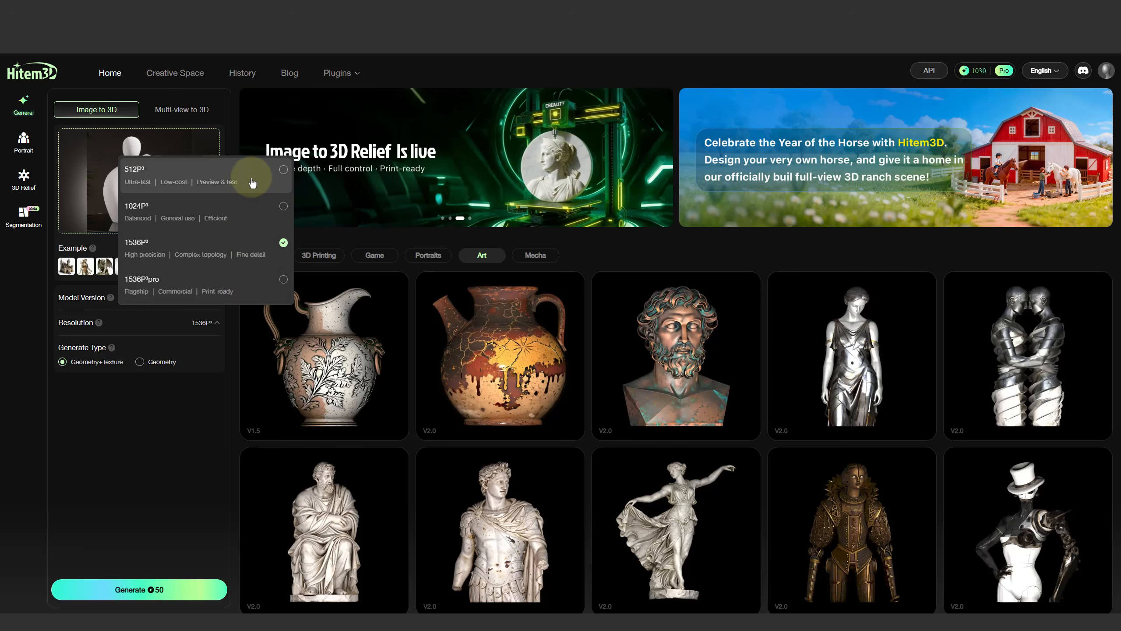
left_click(172, 428)
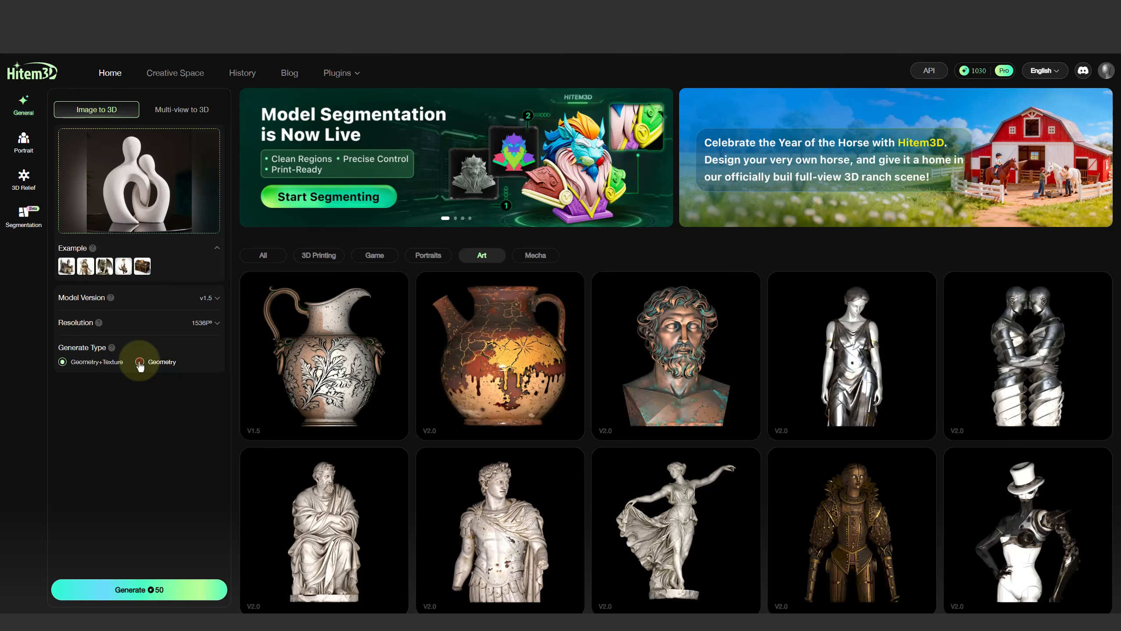
left_click(128, 594)
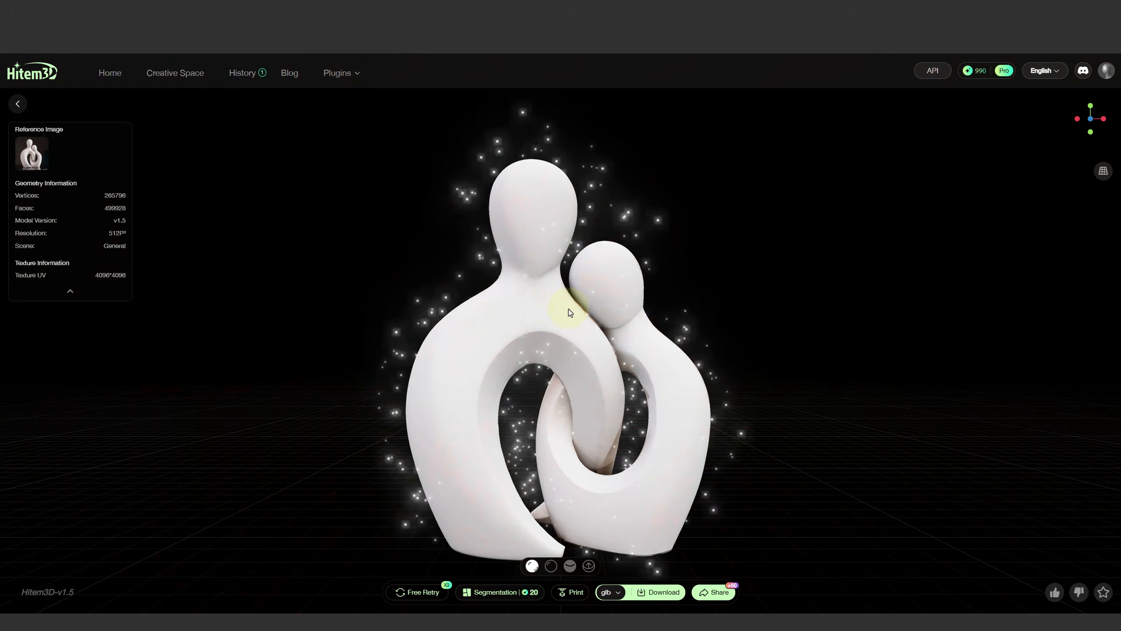
Check the generated couple model from another angle and download it in fbx format
left_click_drag(572, 305, 583, 421)
left_click(610, 592)
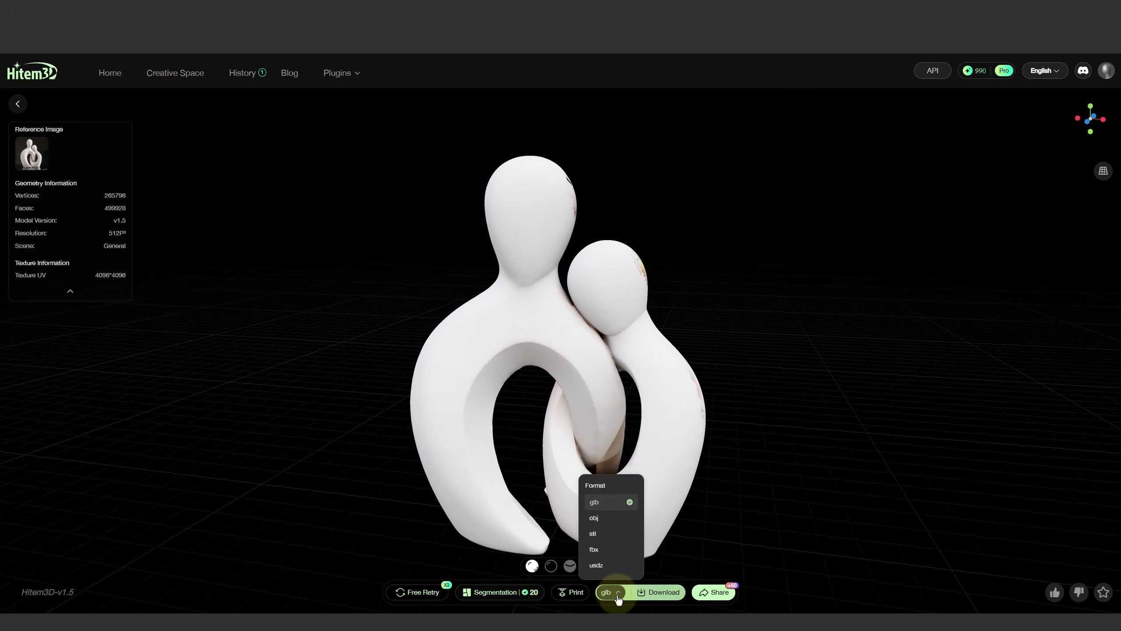
left_click(605, 546)
left_click(670, 594)
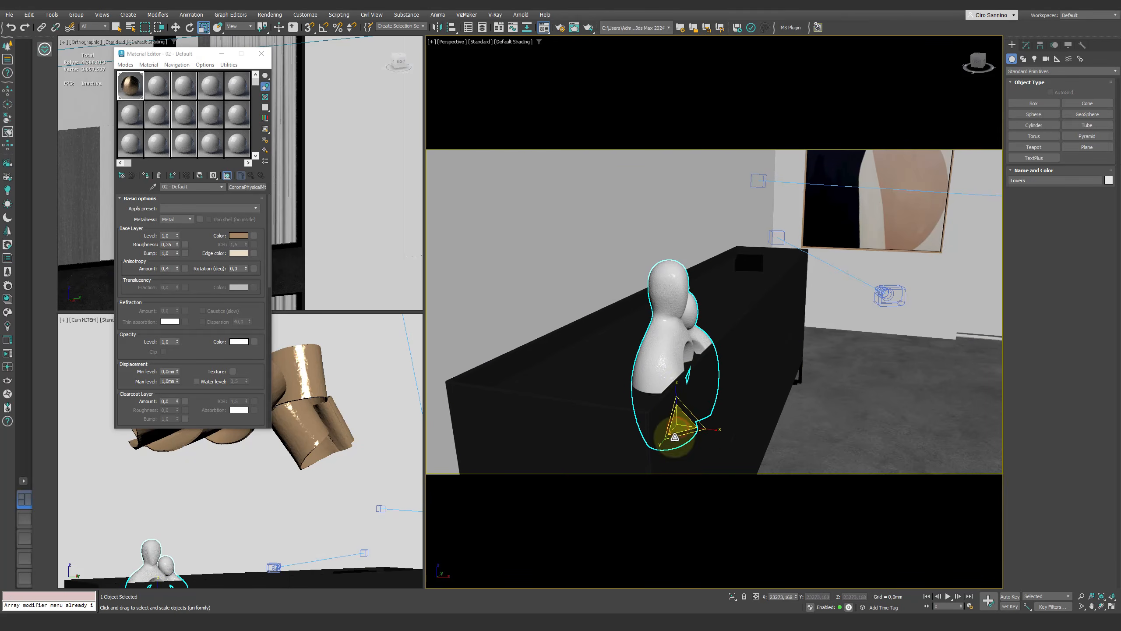
In 3ds Max, raise the imported couple sculpture vertically so that it stands on top of the black sideboard
key("w")
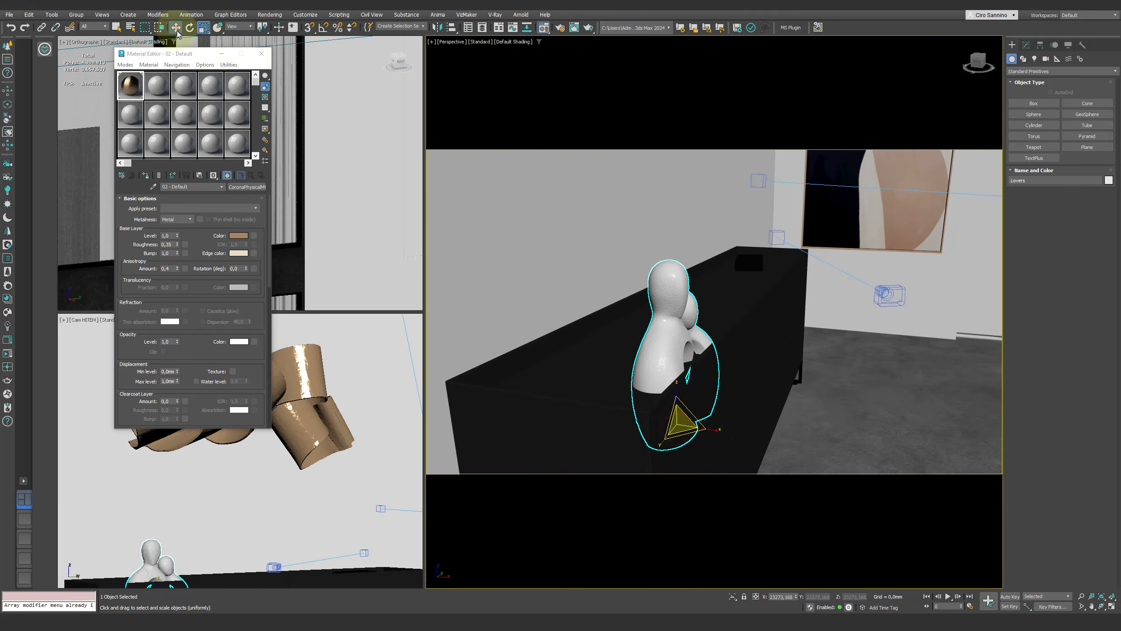
left_click_drag(676, 411, 676, 354)
middle_click_drag(676, 354, 689, 305, "alt")
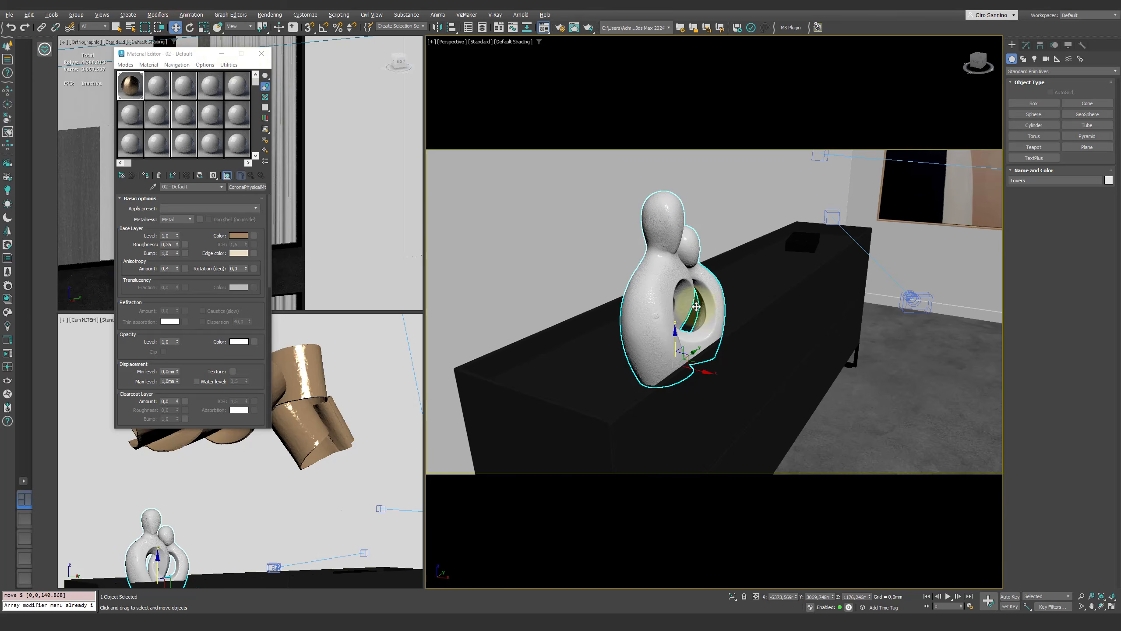
Create a Corona Physical material in the 02 - Default slot and name it Lovers
left_click(157, 143)
left_click(237, 187)
left_click(267, 260)
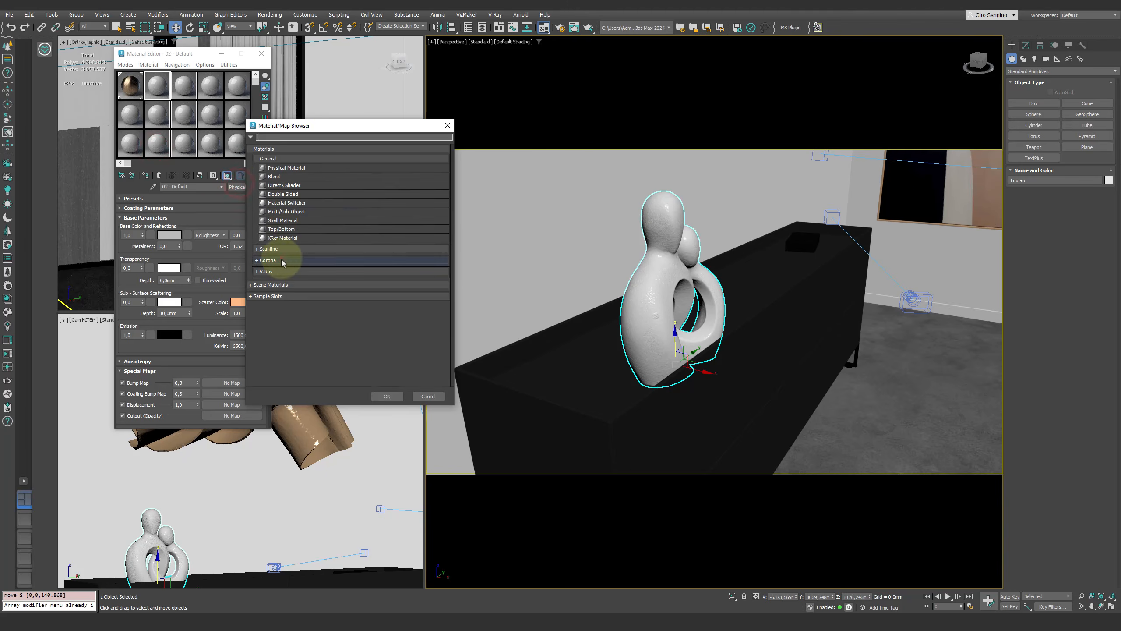
double_click(282, 268)
type("Lovers")
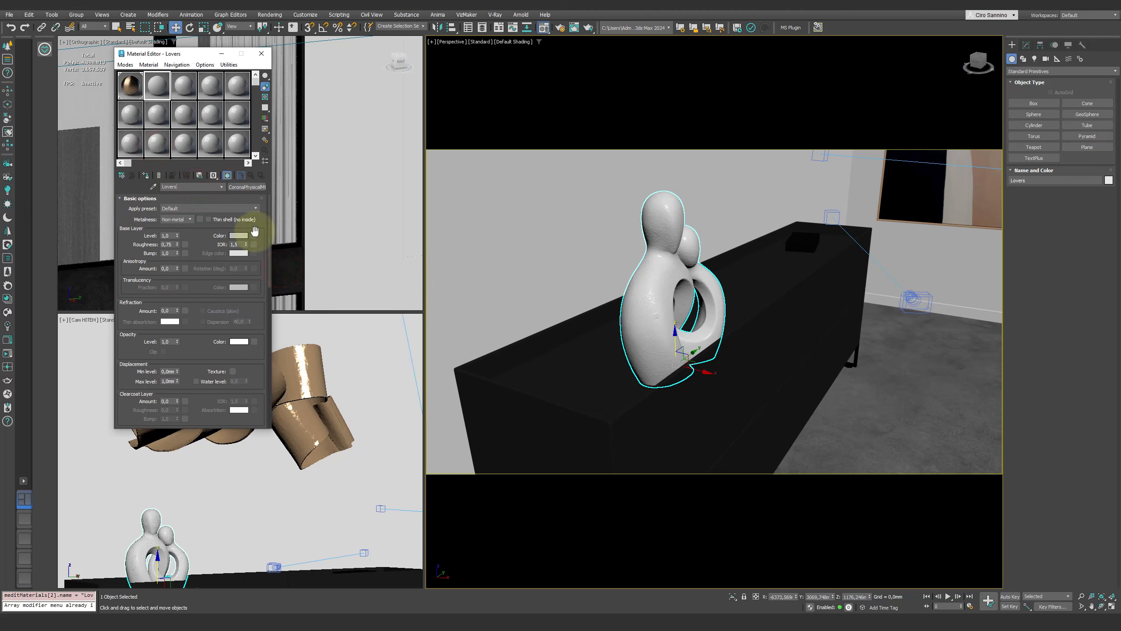
Set the Lovers material's base color to off-white EBEBEB and its roughness to 0.4, and assign it to the sculpture
left_click(237, 235)
left_click(88, 204)
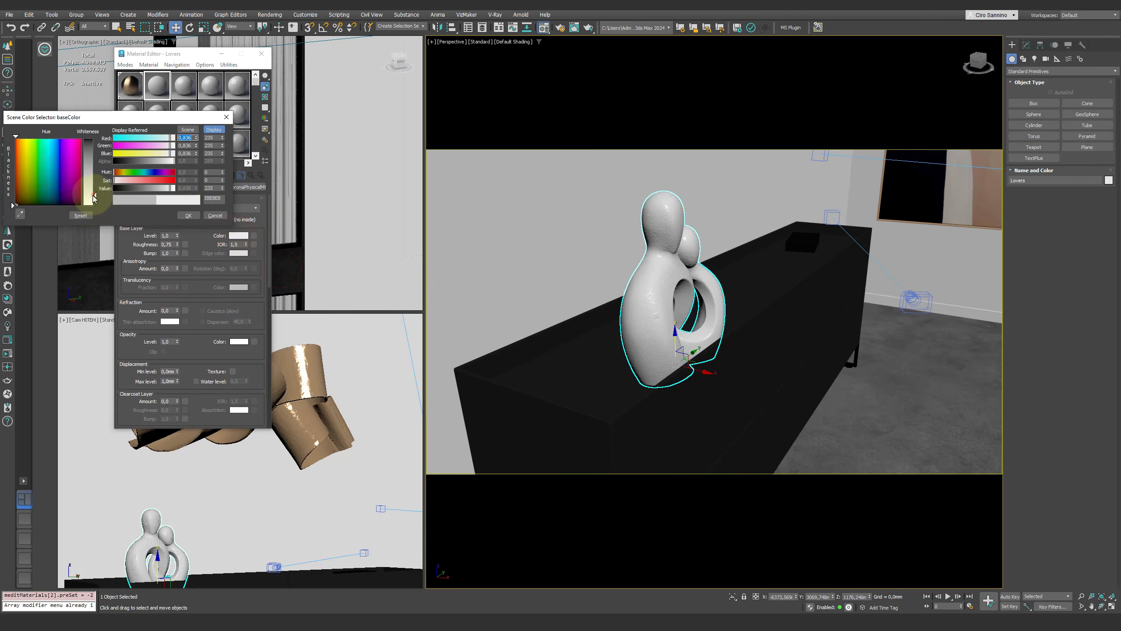
left_click(188, 215)
type("0,15")
key("Return")
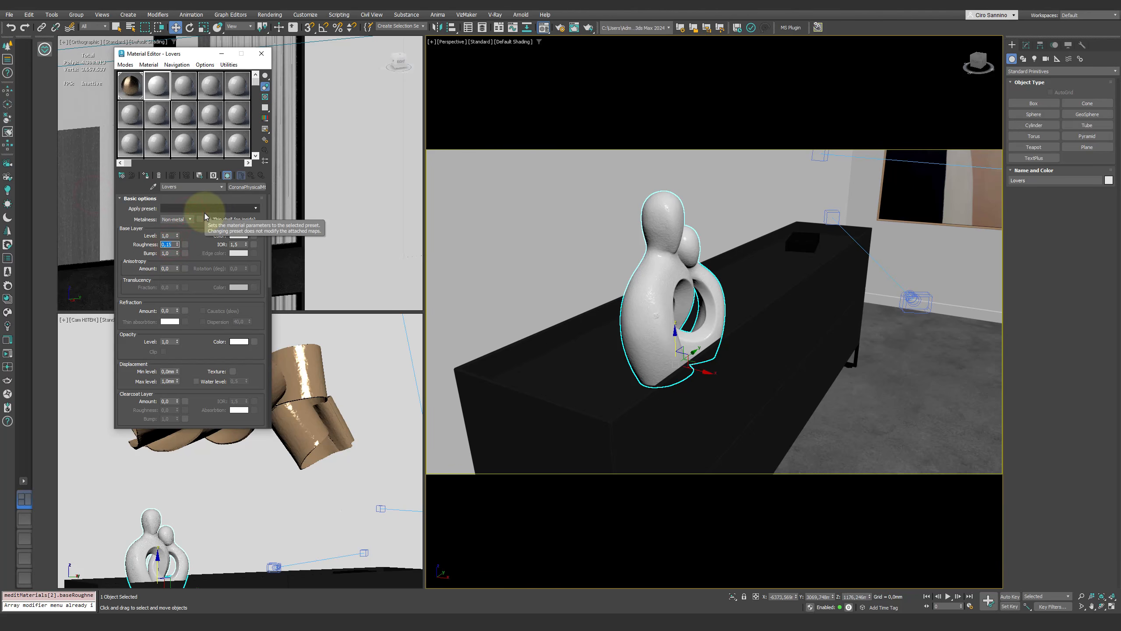
left_click(146, 175)
Examine the couple sculpture's surface detail up close and its mesh density in wireframe display
scroll(706, 345, "up", 8)
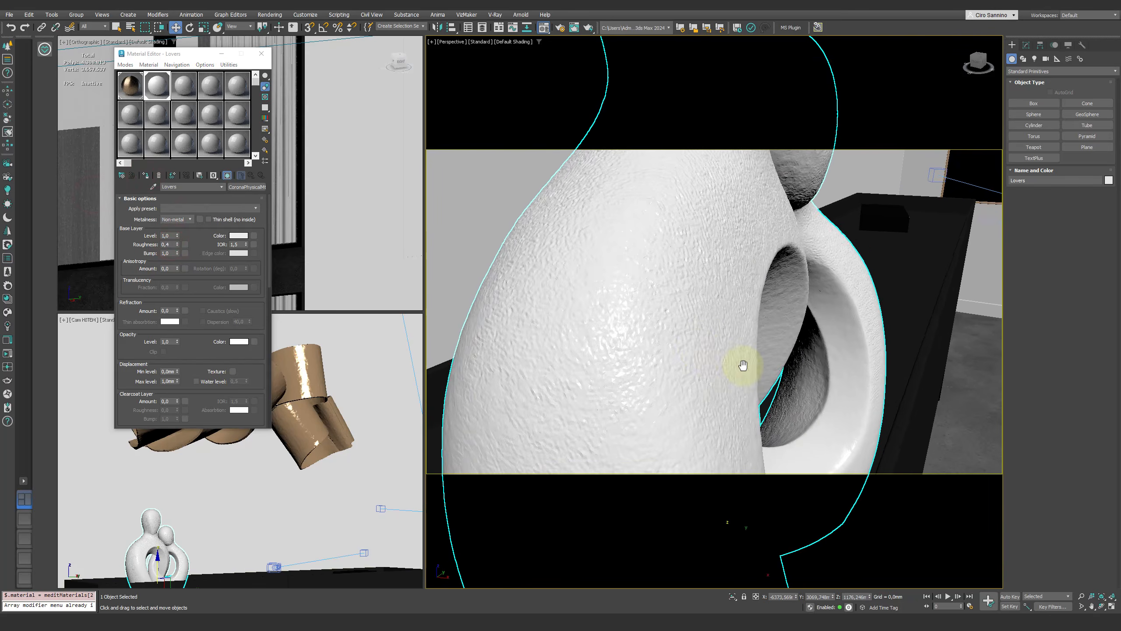
scroll(743, 365, "down", 10)
key("F3")
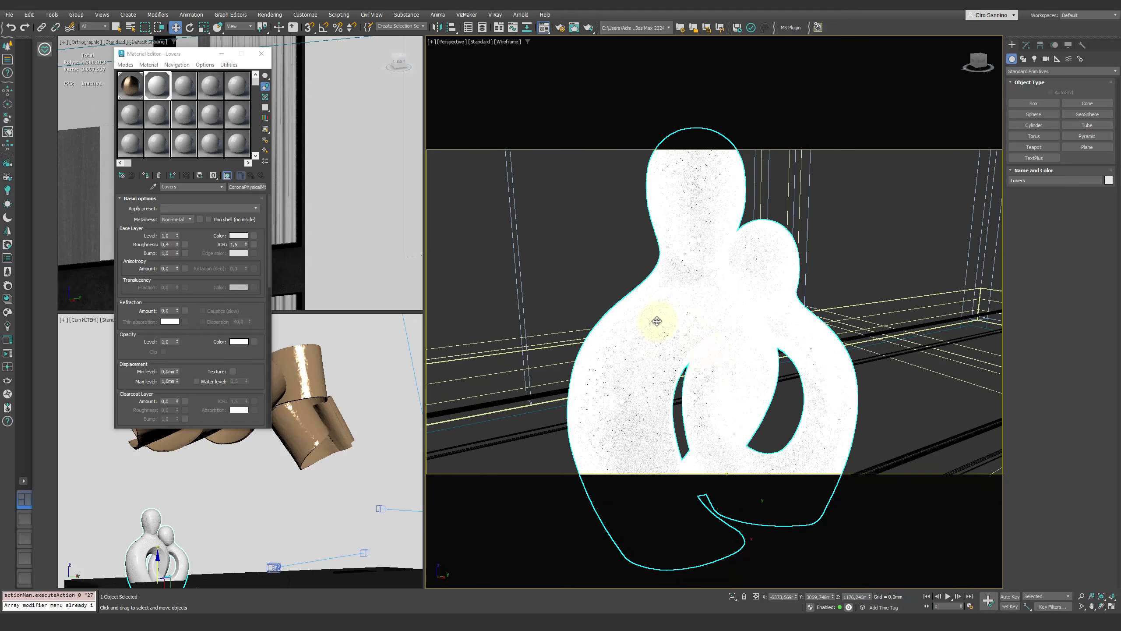
mouse_move(657, 321)
middle_mouse_down("alt")
mouse_move(634, 321)
mouse_move(699, 335)
mouse_move(658, 321)
middle_mouse_up("alt")
key("F3")
Start interactive rendering of the camera view and frame the couple sculpture on the sideboard up close
key("c")
double_click(548, 250)
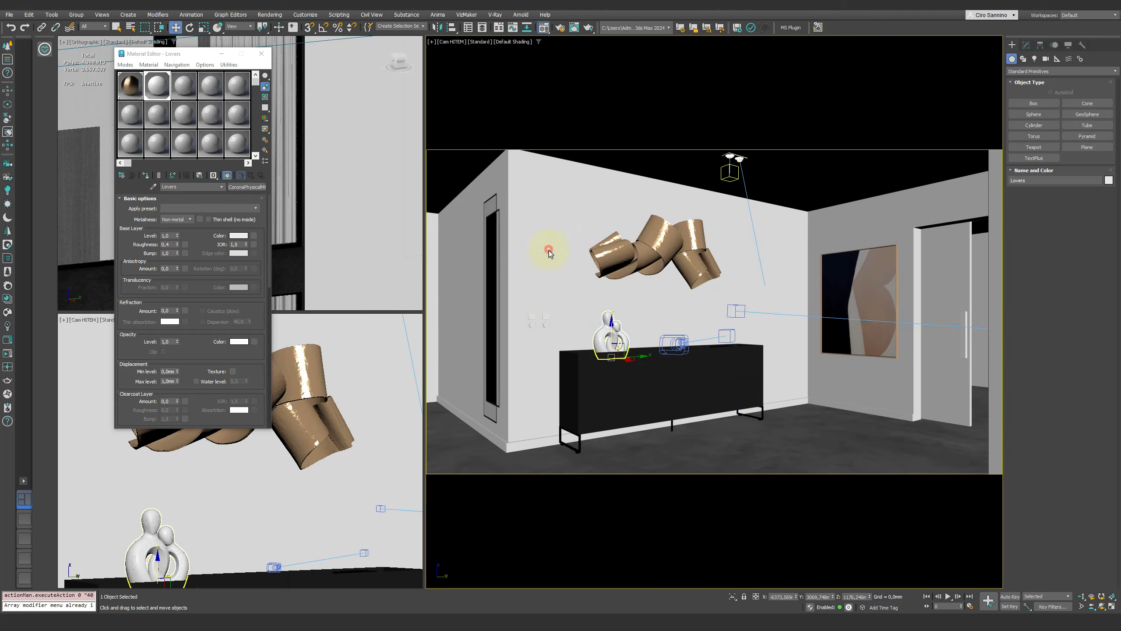
left_click(511, 113)
left_click(7, 368)
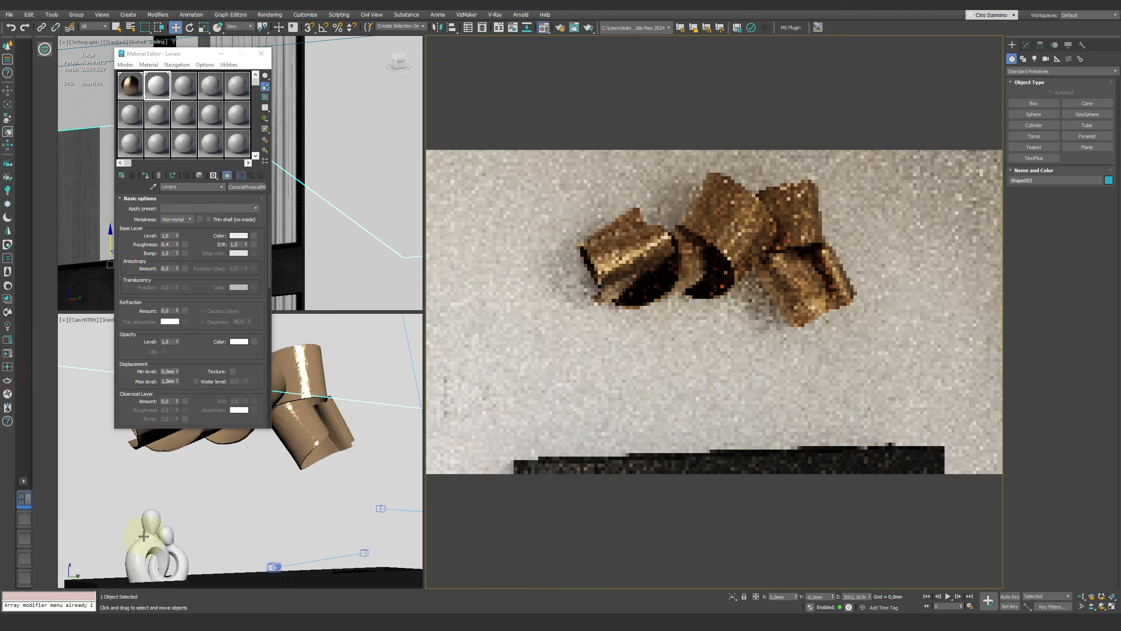
scroll(267, 358, "up", 10)
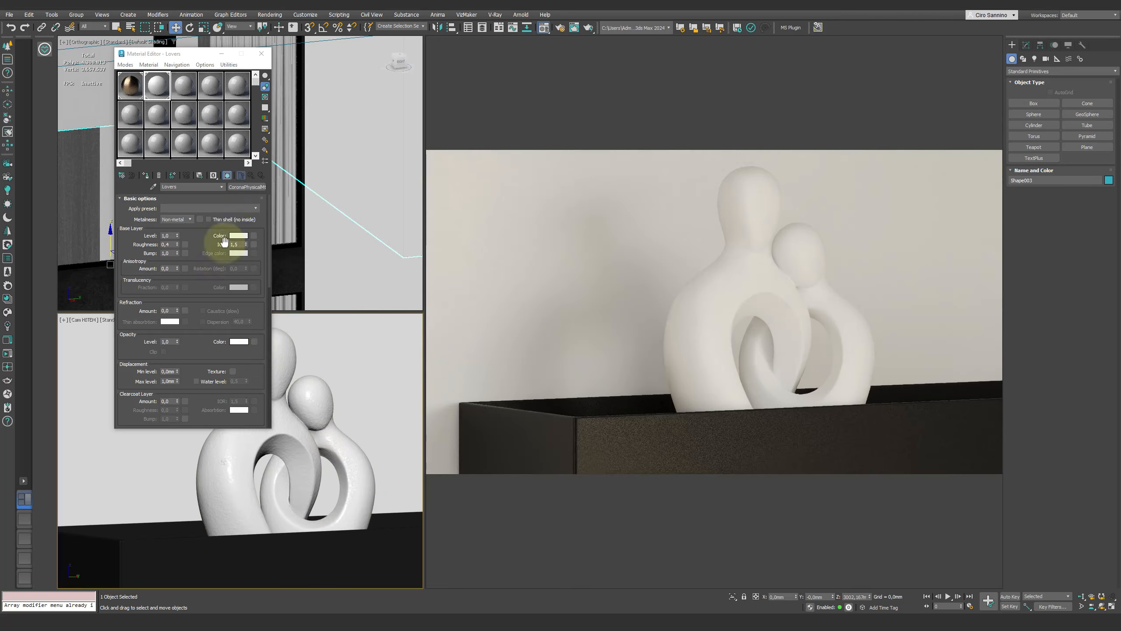
Darken the Lovers material's base color slightly and restore the previous camera framing
left_click(239, 235)
left_click(194, 219)
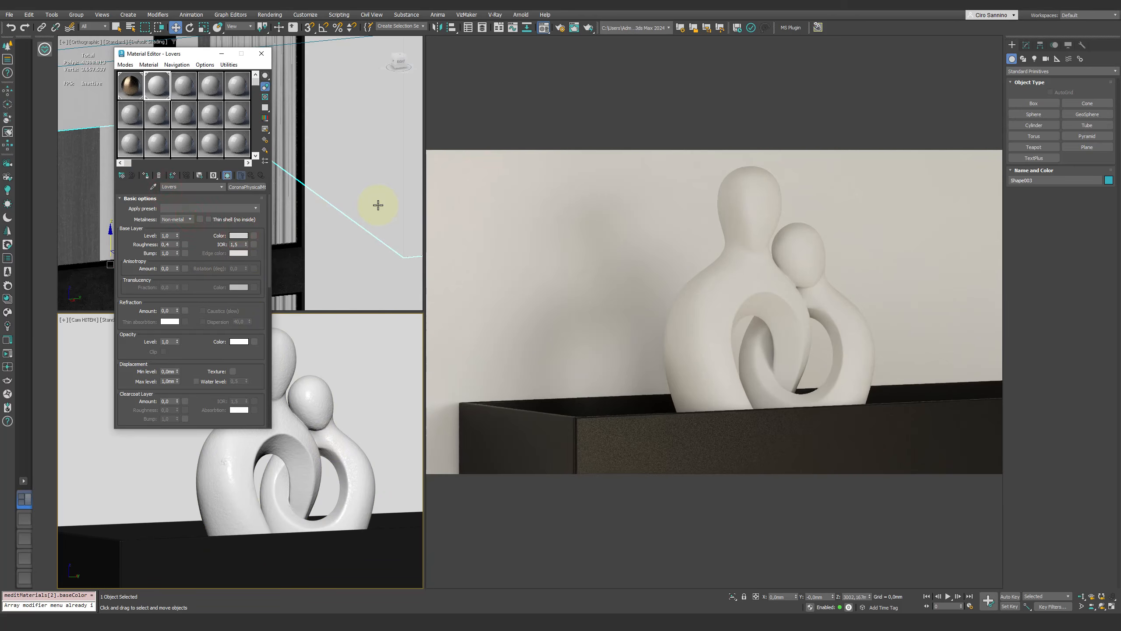
key("shift+z")
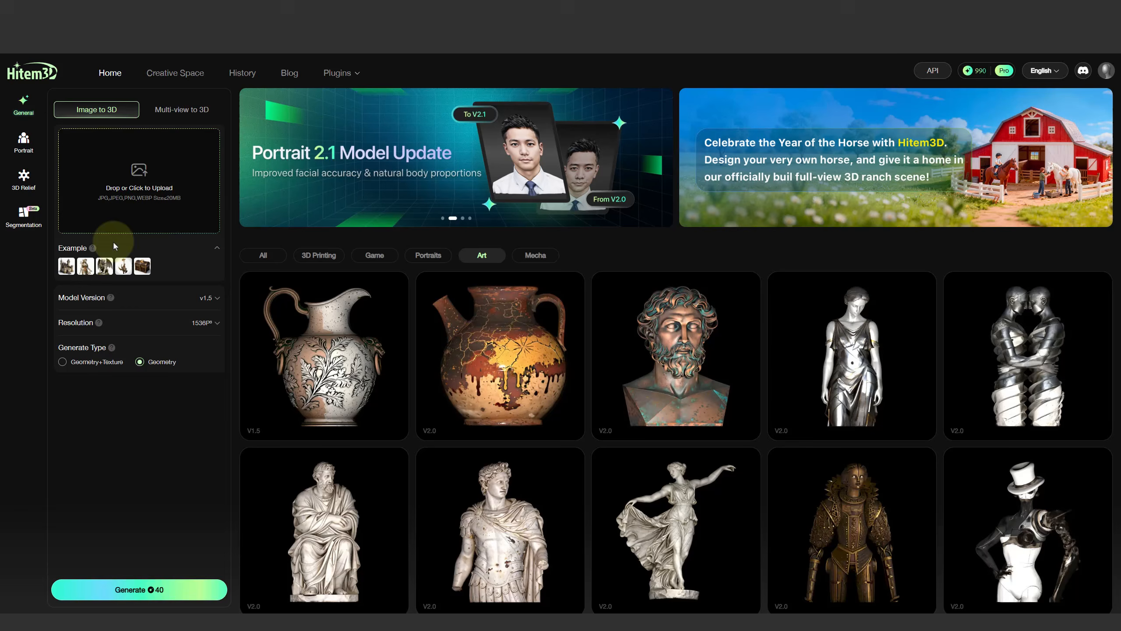
In Hitem3D, upload the image of the black sculpture holding a moon sphere and generate its 3D model
left_click(139, 181)
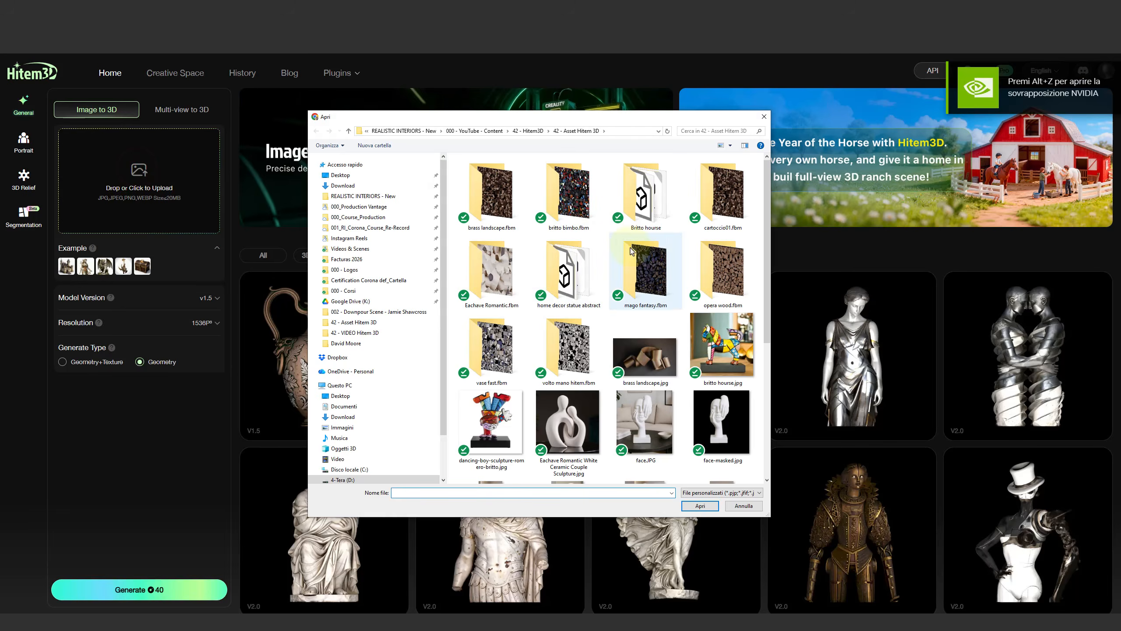
scroll(632, 251, "down", 5)
left_click(722, 273)
left_click(700, 506)
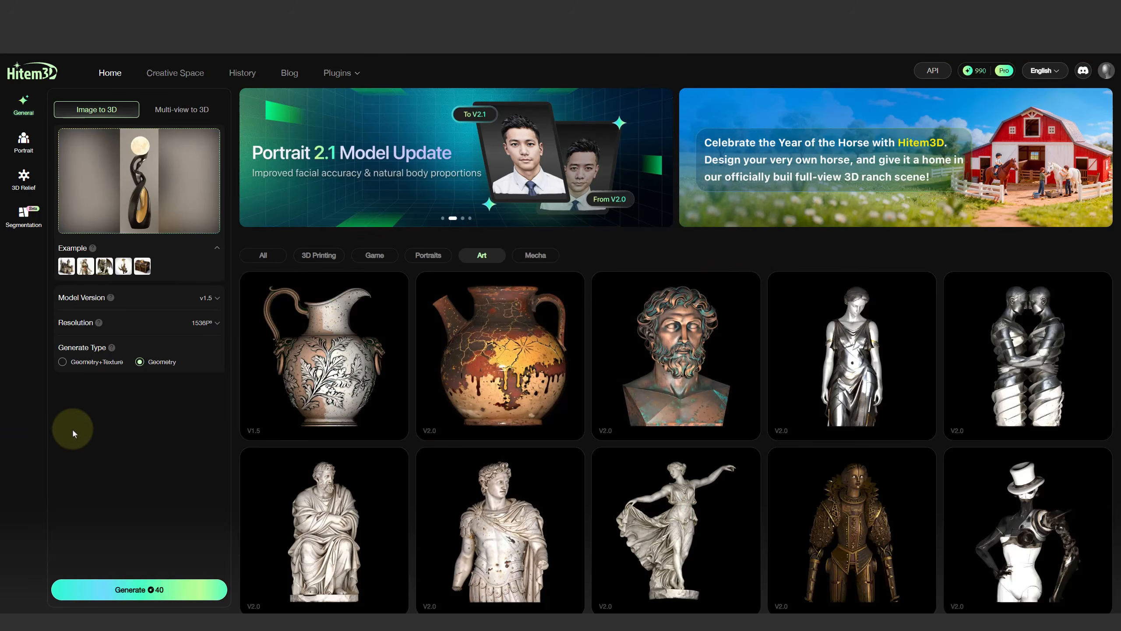
left_click(130, 591)
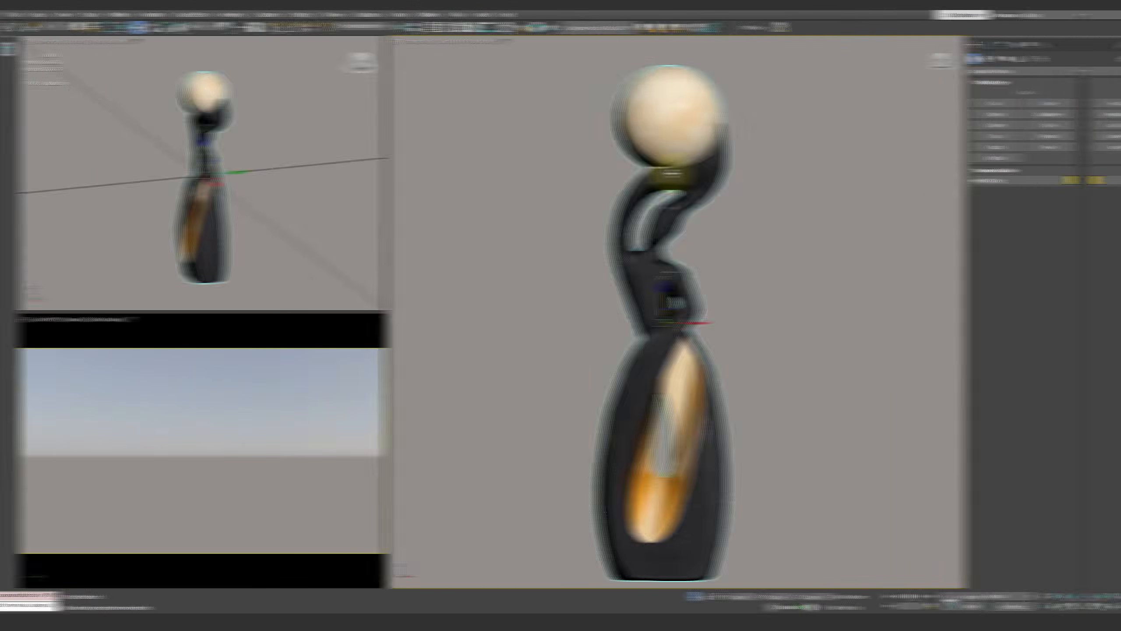
In 3ds Max, add an Edit Poly modifier to the imported moon sculpture mesh
middle_click_drag(672, 174, 720, 186, "alt")
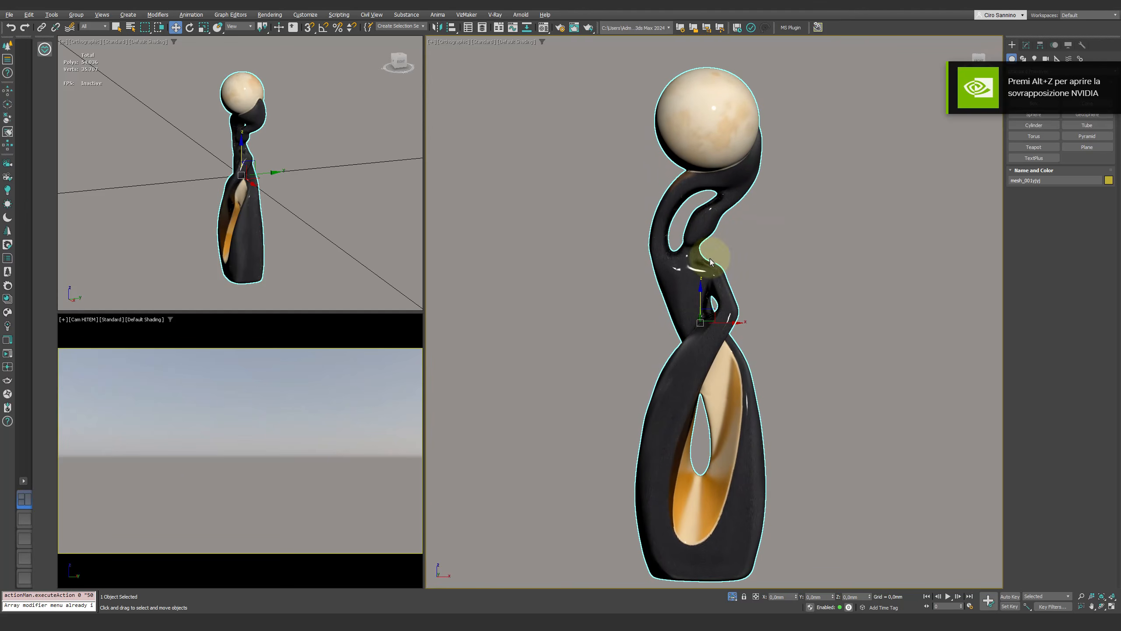
left_click(1030, 58)
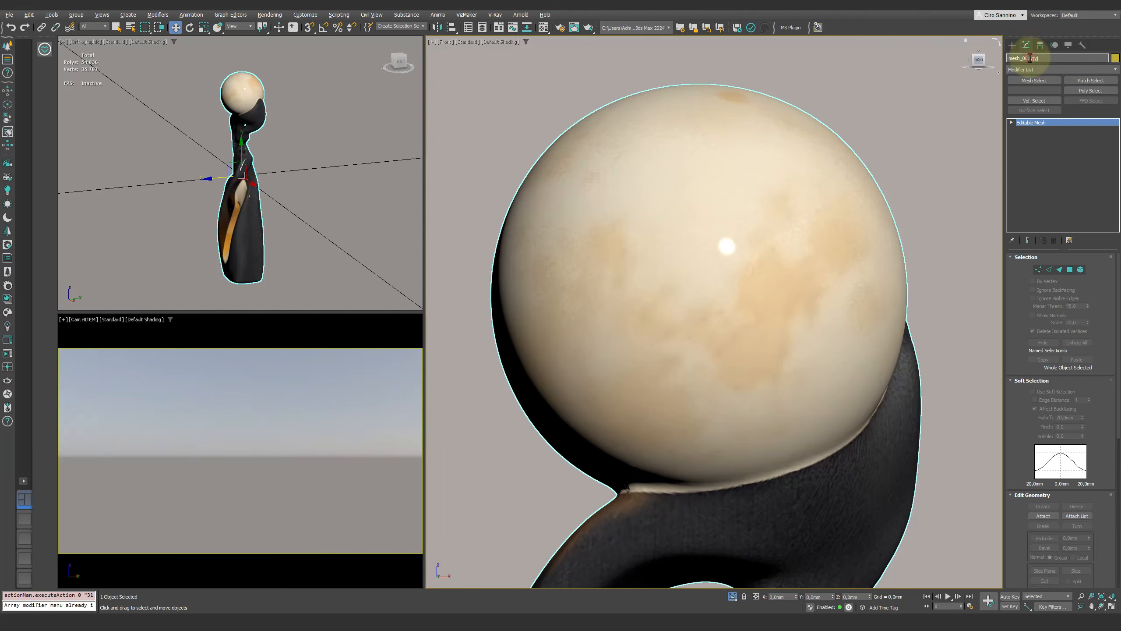
left_click(1039, 71)
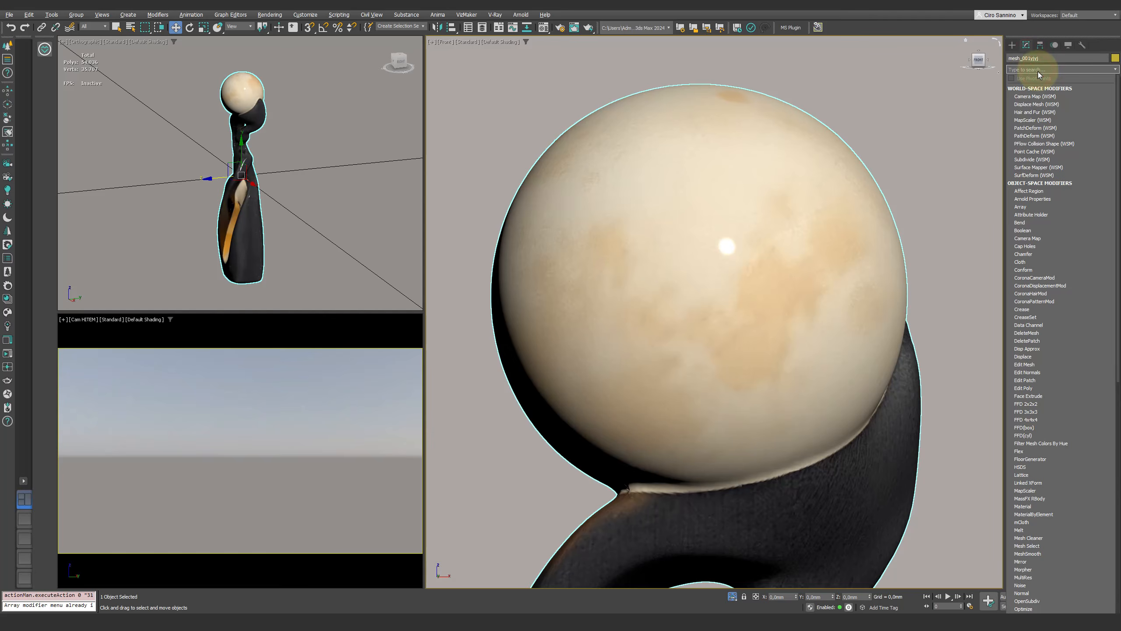
type("ed")
left_click(1031, 113)
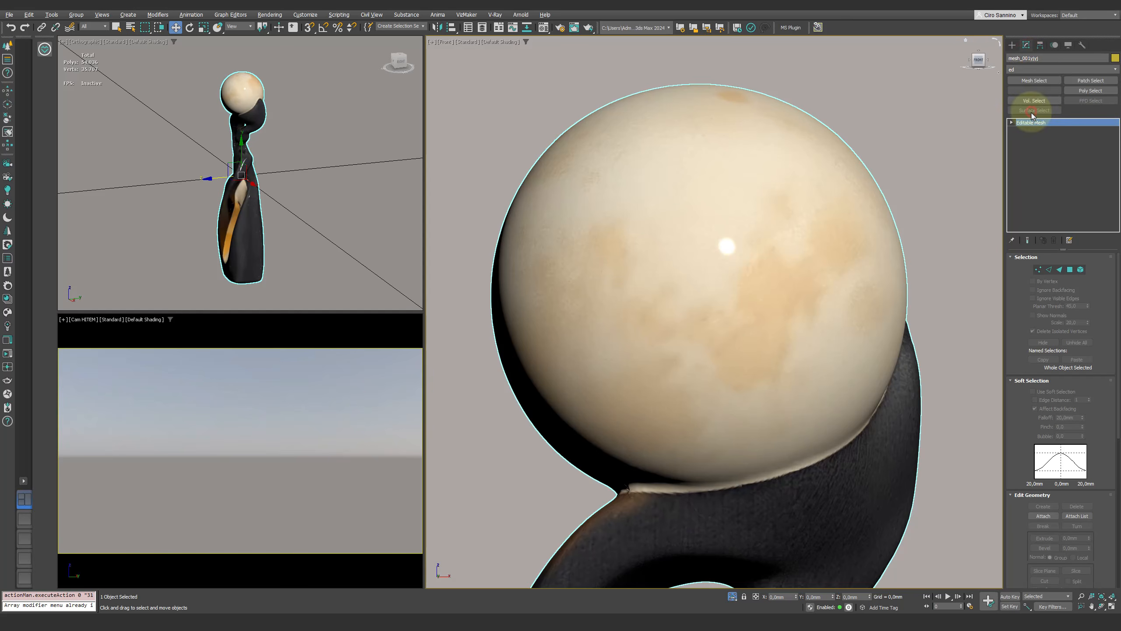
Select all polygons of the moon sphere by outlining it along its border with the black body
left_click(1038, 326)
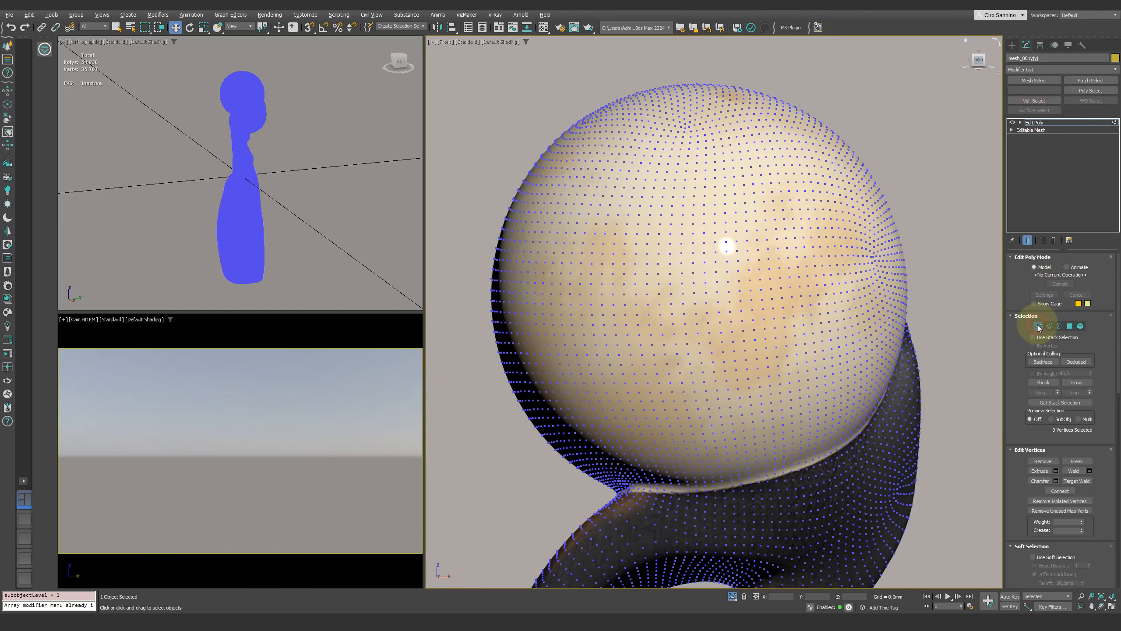
mouse_move(455, 481)
left_mouse_down()
mouse_move(576, 466)
mouse_move(852, 395)
mouse_move(940, 93)
left_mouse_up()
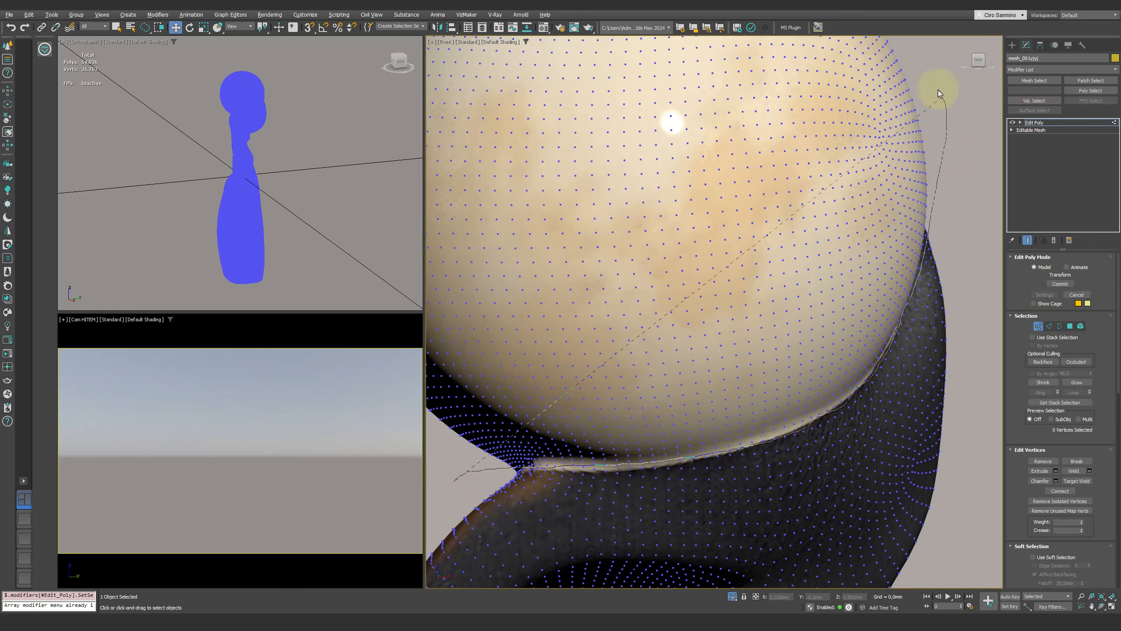
key("z")
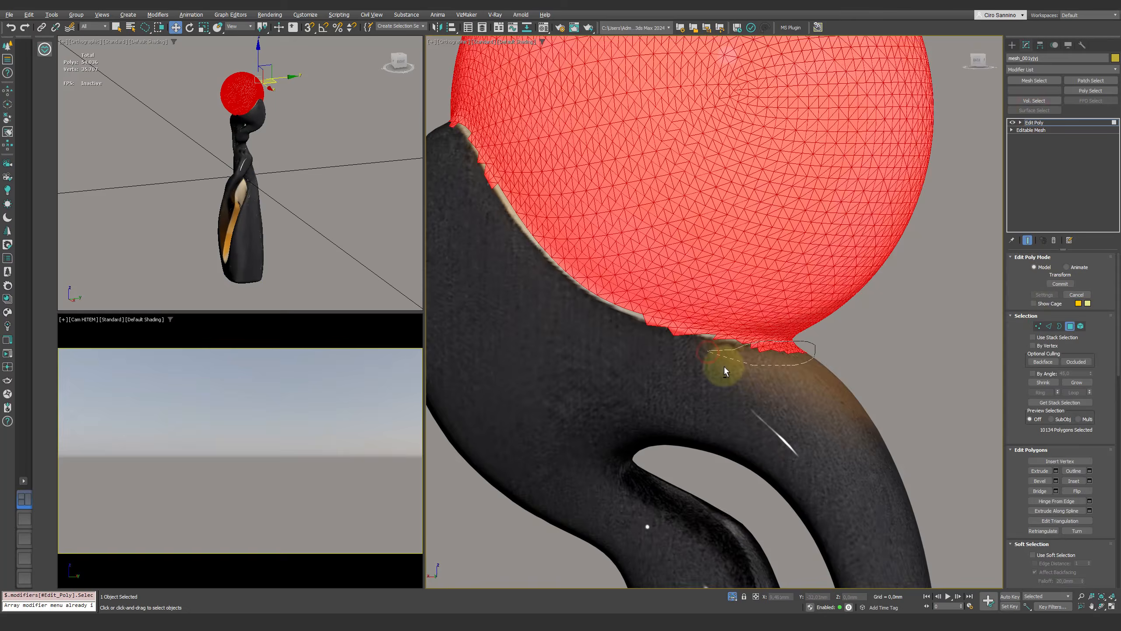
scroll(726, 368, "down", 5)
Detach the selected sphere polygons as a separate object named MOON and leave sub-object editing
scroll(1021, 353, "down", 8)
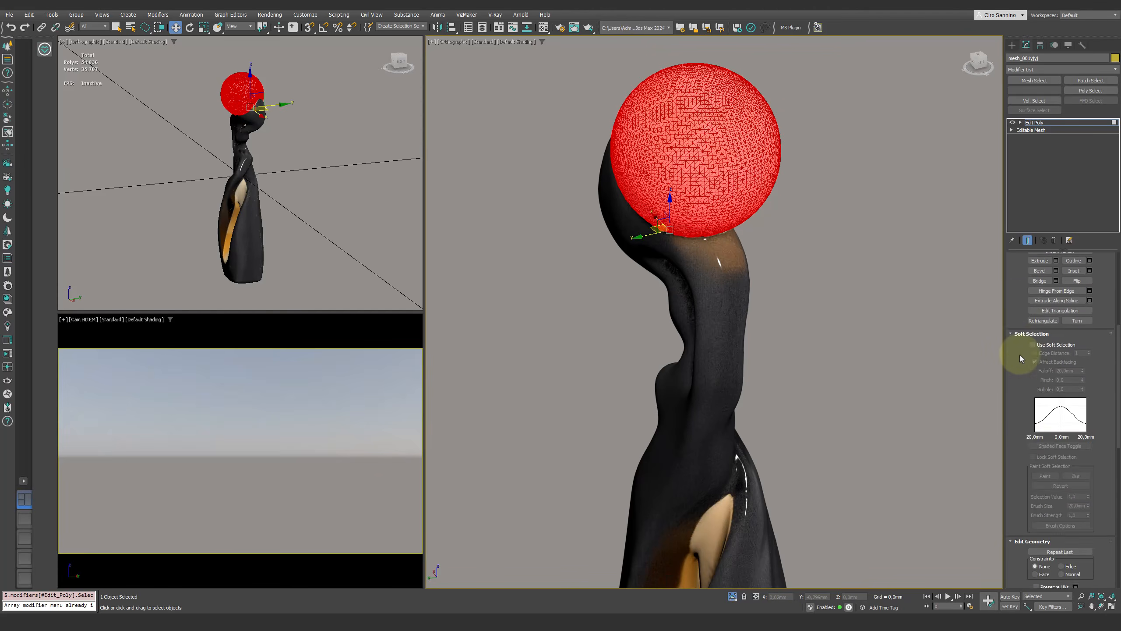
left_click(1089, 357)
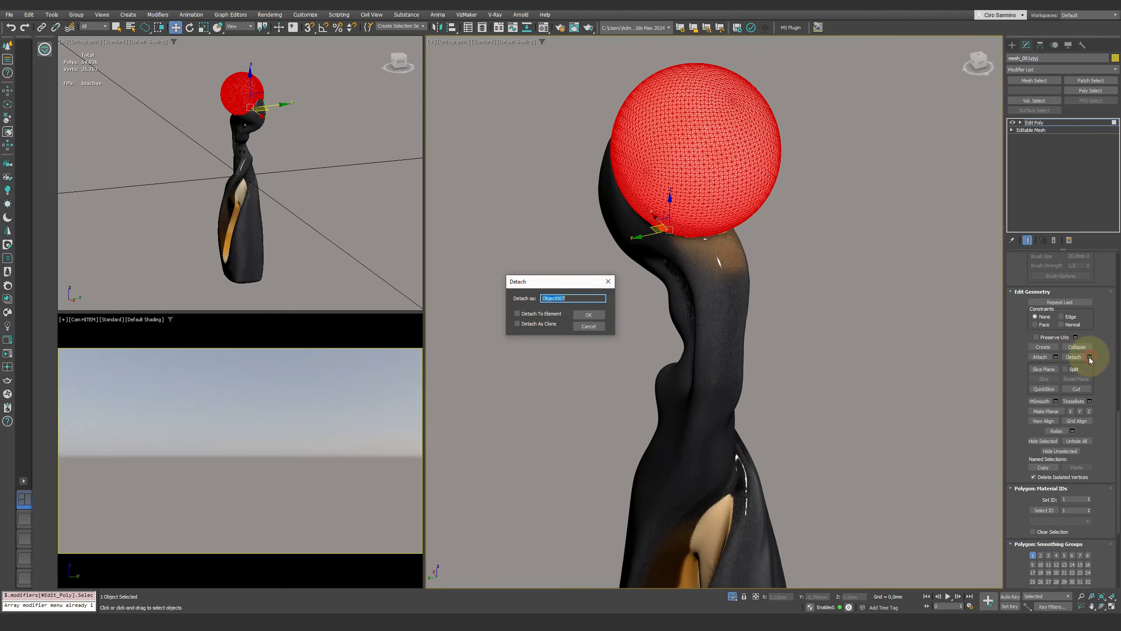
left_click(592, 317)
left_click(1035, 123)
Test the separation with a downward move, undo that move, and select the detached moon sphere
scroll(892, 190, "down", 4)
middle_click_drag(837, 252, 888, 229, "alt")
mouse_move(792, 303)
left_mouse_down()
mouse_move(772, 164)
mouse_move(788, 354)
left_mouse_up()
key("ctrl+z")
left_click(768, 138)
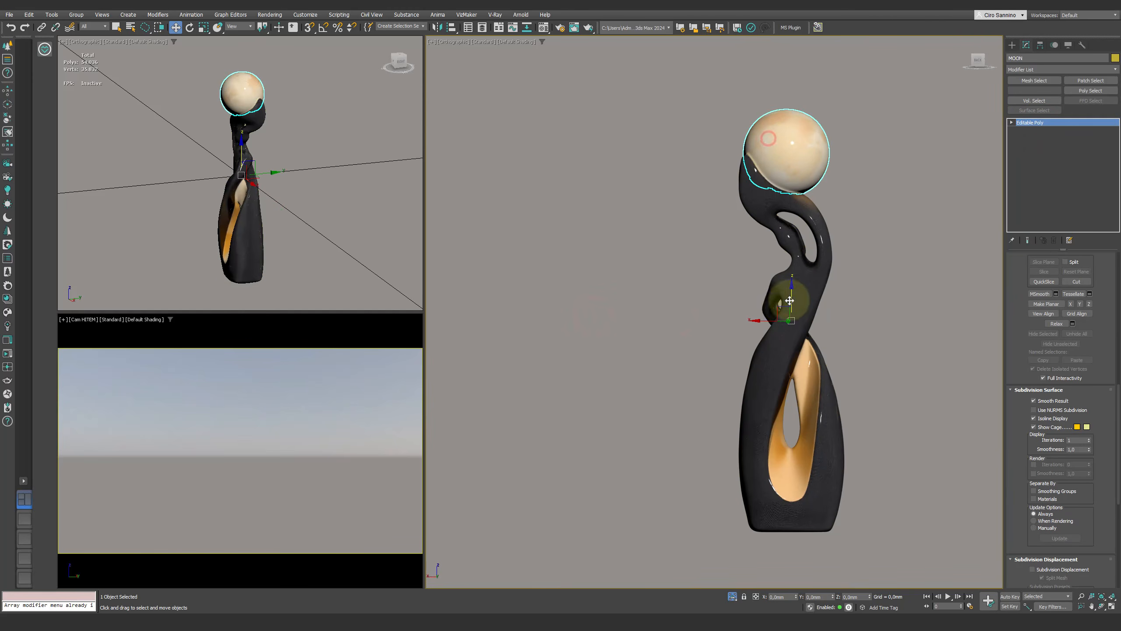
Try shifting the detached moon sphere away from the sculpture body, and undo the move
left_click_drag(781, 311, 763, 297)
key("ctrl+z")
Open the Slate Material Editor and sample the sculpture body's material into its node view
middle_click_drag(725, 266, 658, 263)
key("f")
scroll(725, 300, "down", 5)
middle_click_drag(768, 325, 731, 99)
scroll(731, 99, "up", 2)
middle_click_drag(722, 232, 722, 171)
left_click(547, 53)
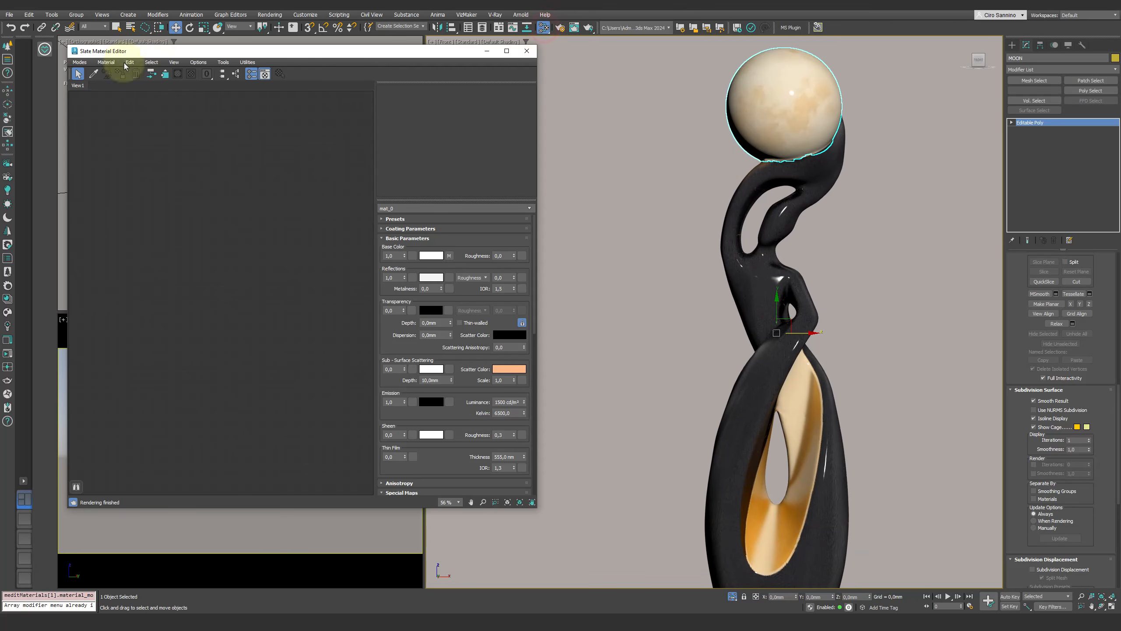
left_click(94, 74)
left_click(750, 276)
Arrange the sampled material node and its bitmap node side by side in the node view
left_click(213, 224)
left_click_drag(218, 218, 234, 143)
left_click_drag(156, 228, 111, 129)
left_click_drag(242, 145, 183, 121)
Add a CoronaPhysicalMtl node and place it beside the sampled material
right_click(173, 308)
mouse_move(196, 314)
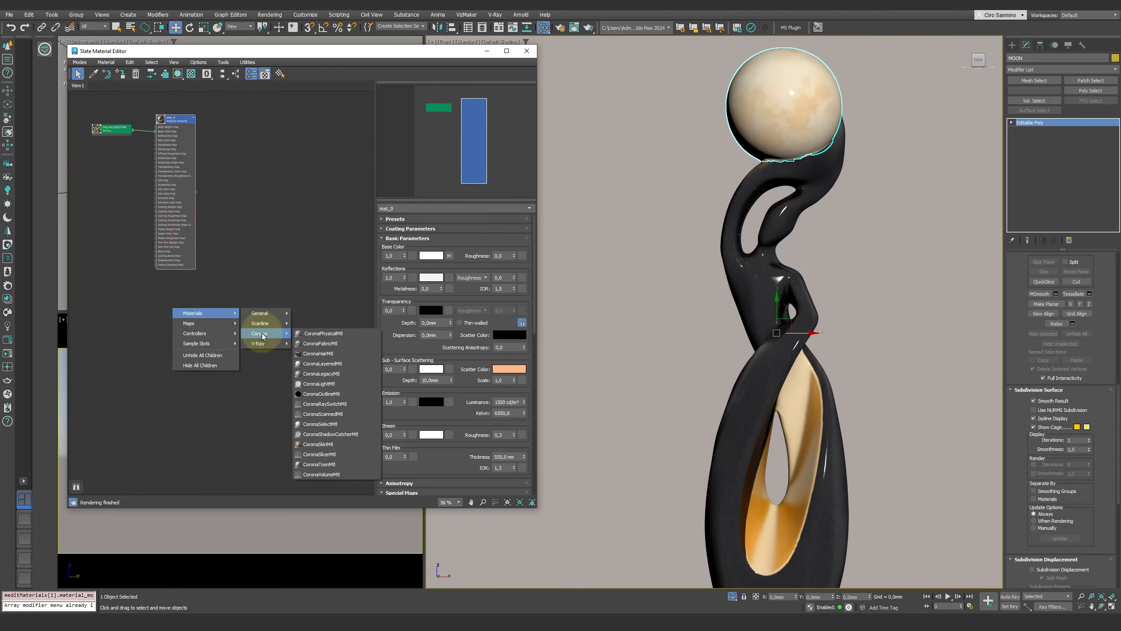
left_click(318, 327)
left_click_drag(176, 298, 256, 119)
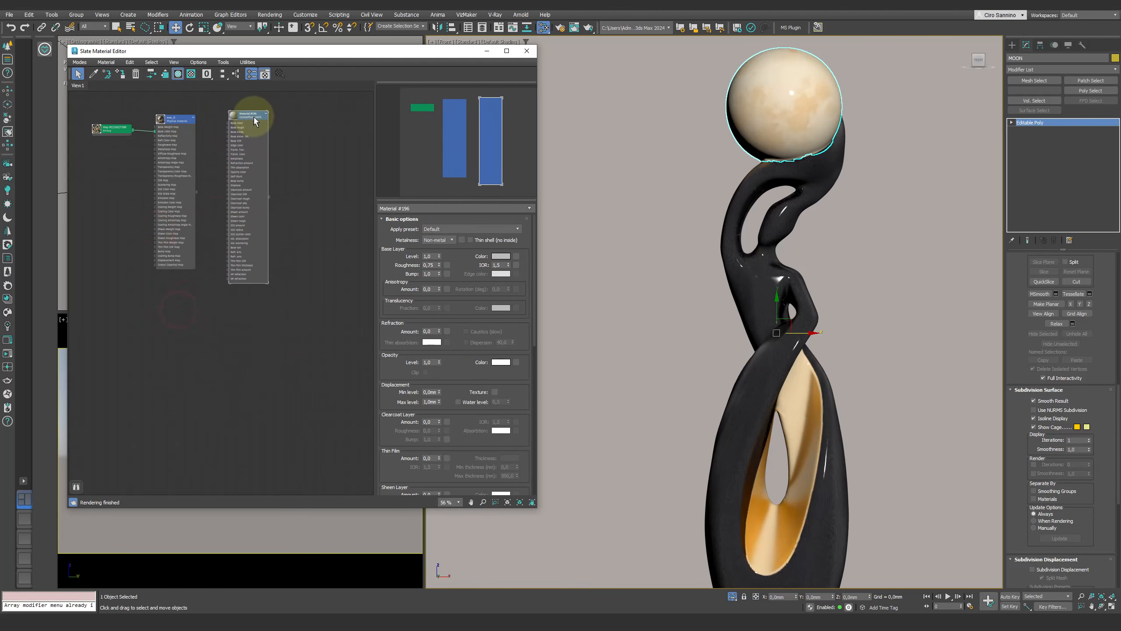
Add a CoronaLightMtl node and connect the sculpture's bitmap texture to its emission map
right_click(164, 330)
mouse_move(194, 334)
mouse_move(253, 356)
left_click(309, 405)
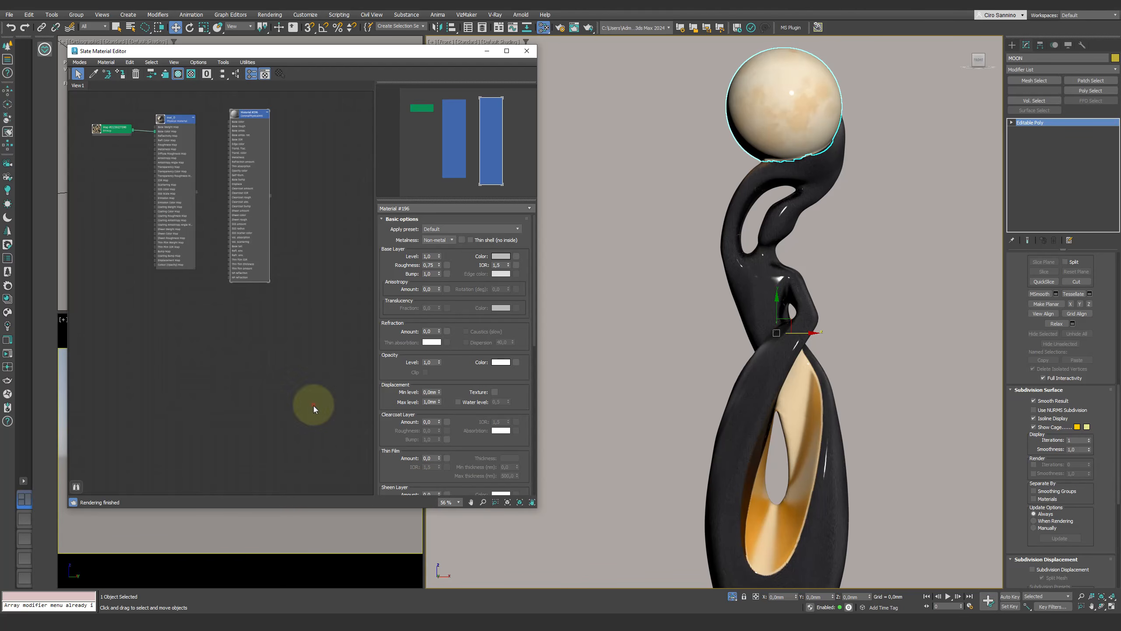
left_click_drag(155, 131, 146, 340)
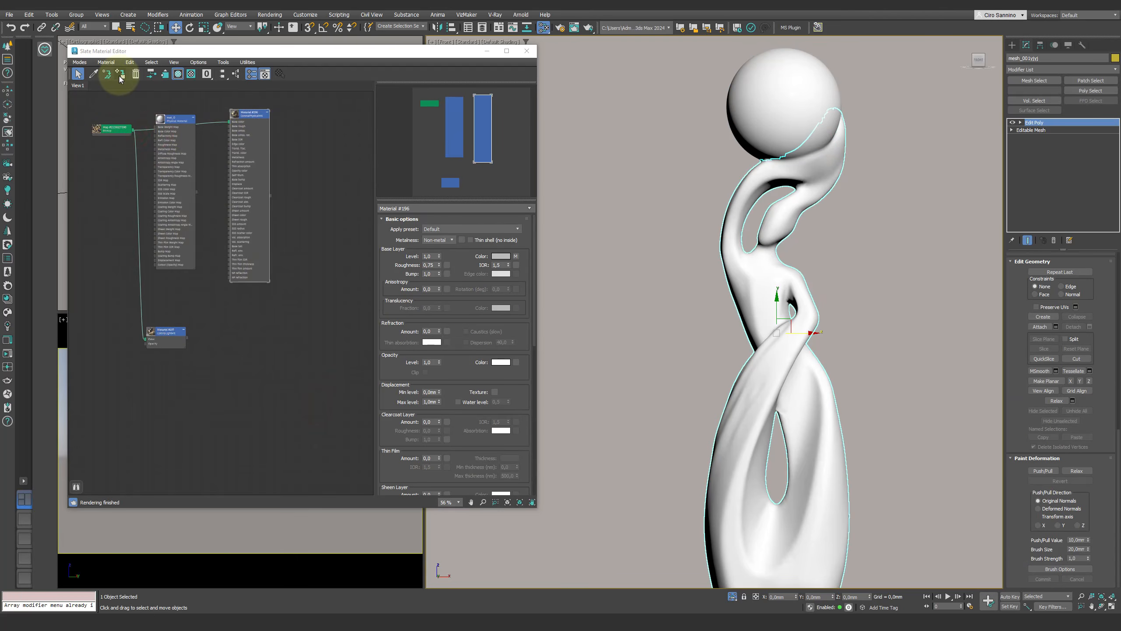
Assign the Corona physical material to the sculpture body and the Corona light material to the moon sphere
left_click(120, 75)
left_click(163, 332)
left_click(771, 101)
left_click(200, 79)
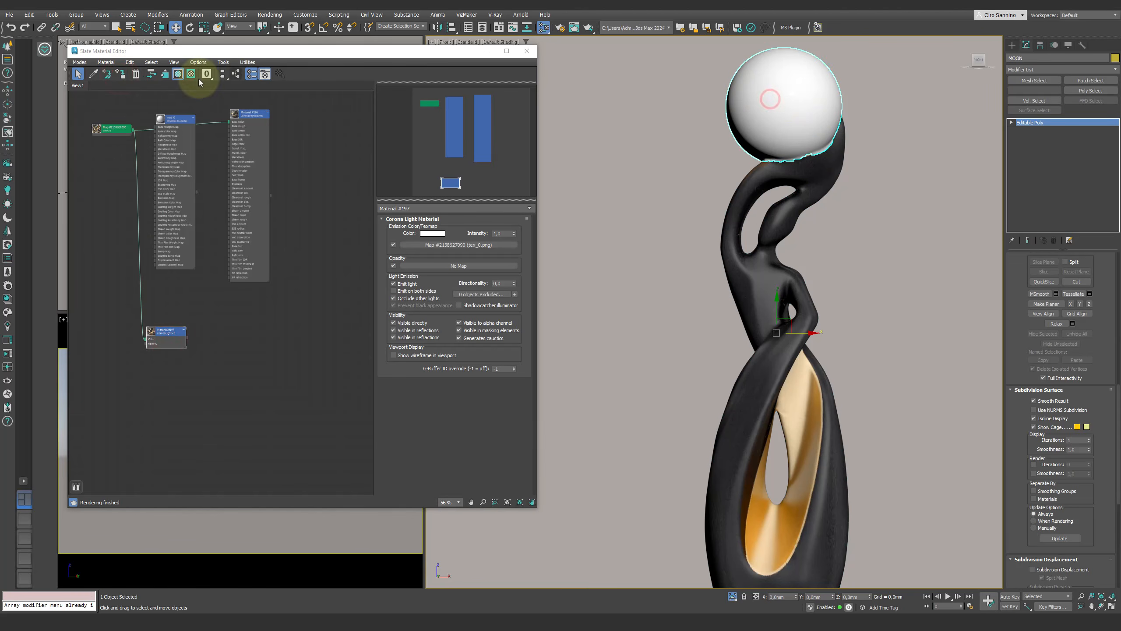
left_click(120, 74)
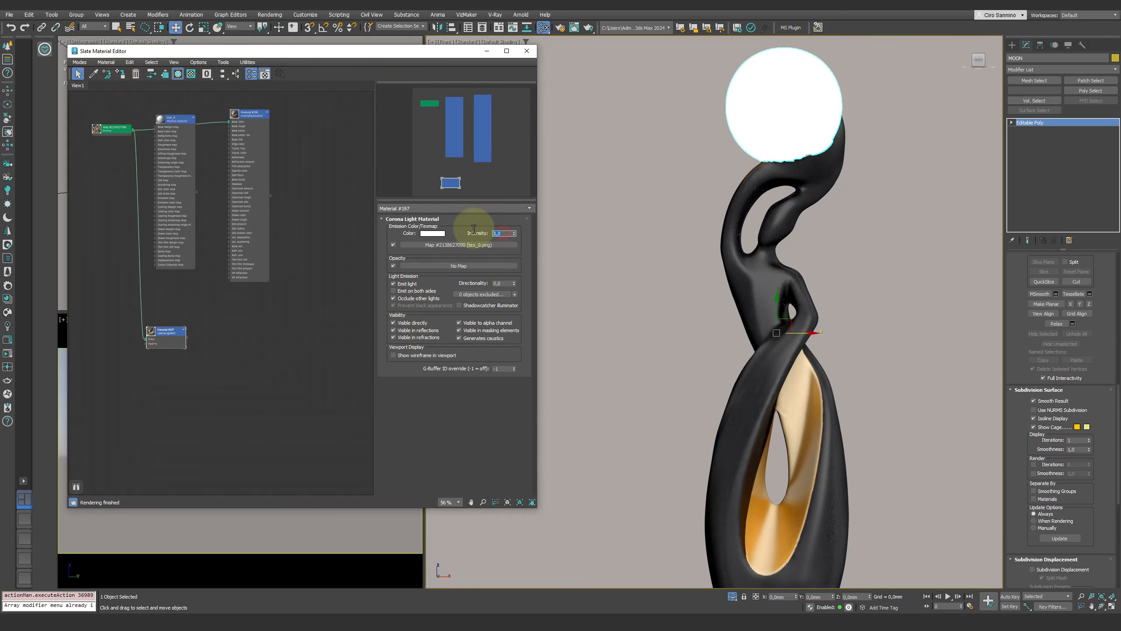
Set the Corona light material's intensity to 3
type("3")
key("Return")
left_click(315, 351)
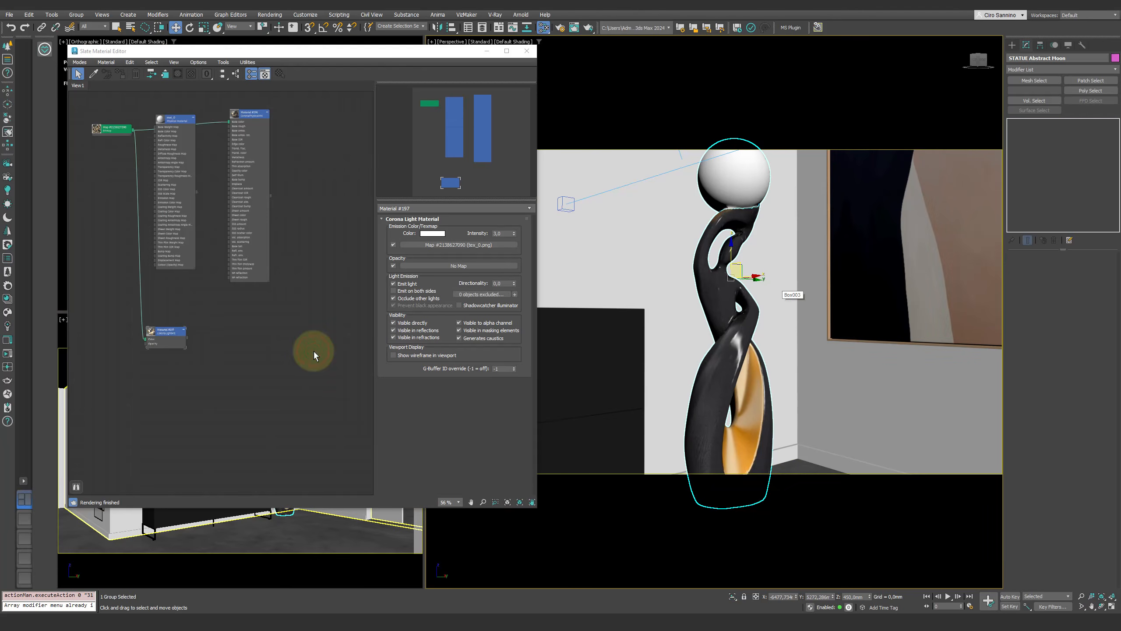
Show the interior through the Cam HITEM camera in the main viewport and start an interactive Corona render there
scroll(644, 315, "down", 4)
scroll(644, 314, "down", 3)
key("c")
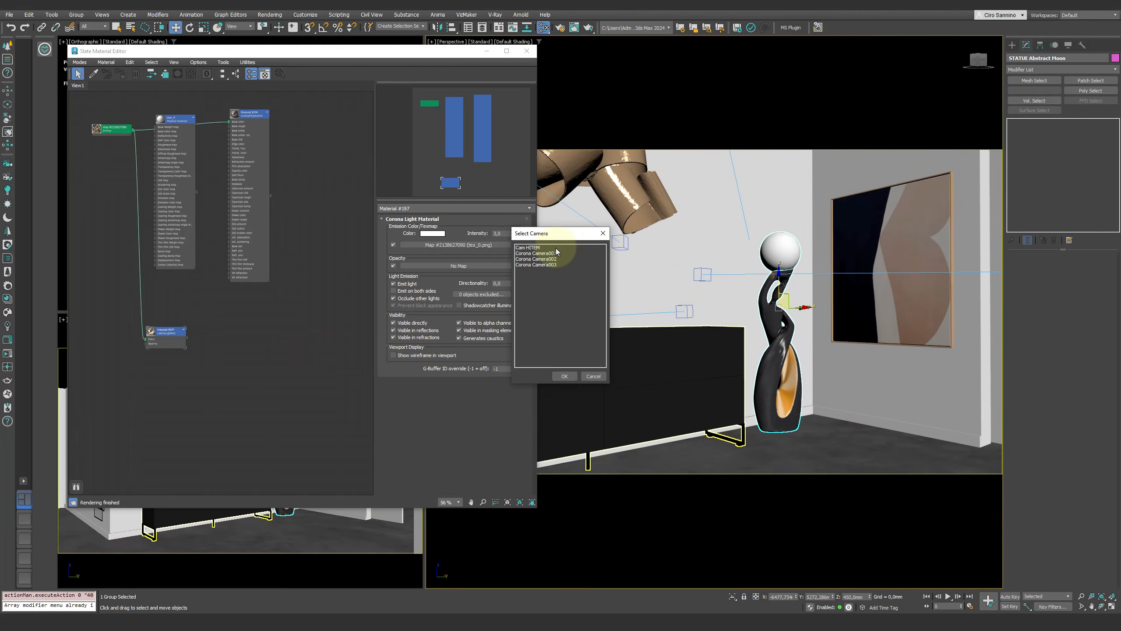
double_click(555, 248)
left_click(527, 50)
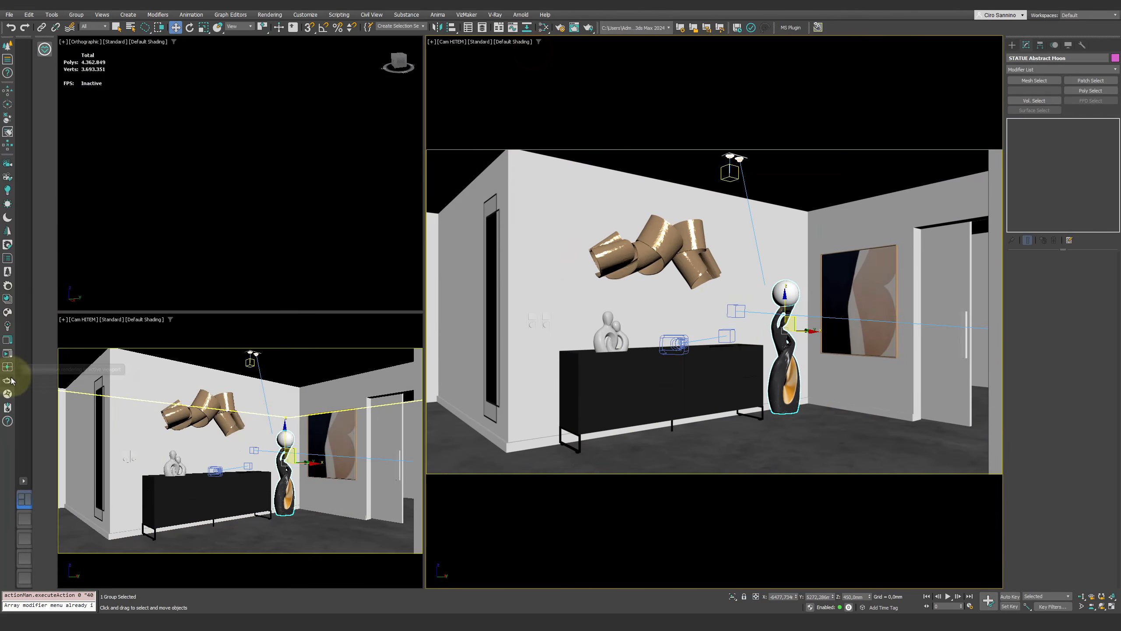
left_click(9, 380)
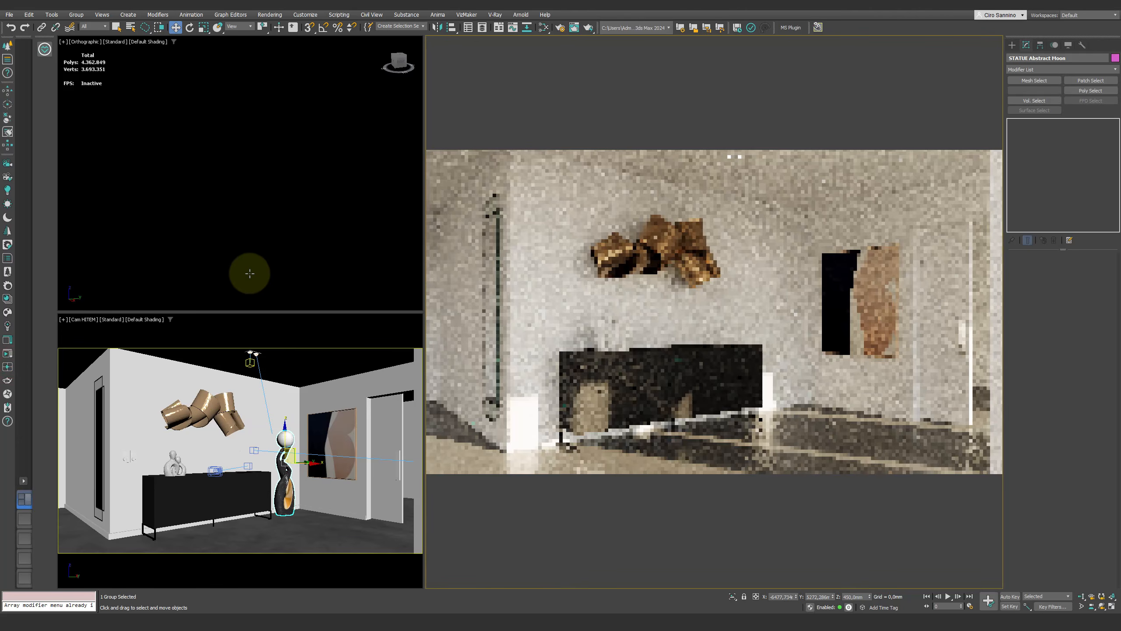
Enable 2D Pan Zoom Mode in the small camera viewport and zoom in on the moon sculpture
left_click(63, 319)
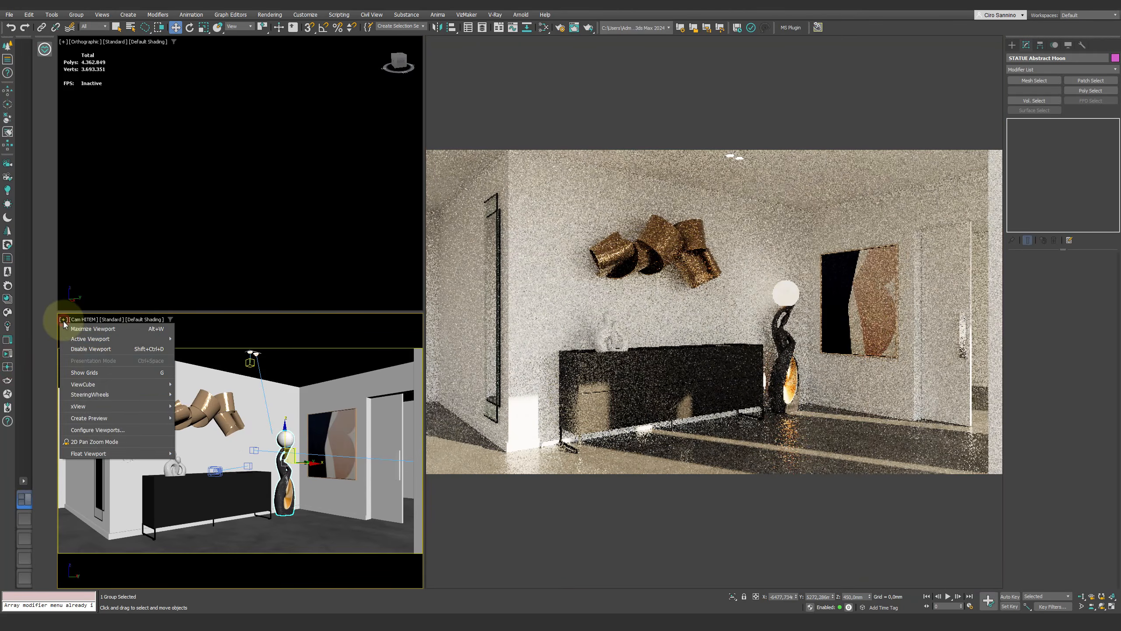
left_click(96, 443)
scroll(293, 464, "up", 5)
middle_click_drag(290, 443, 290, 507)
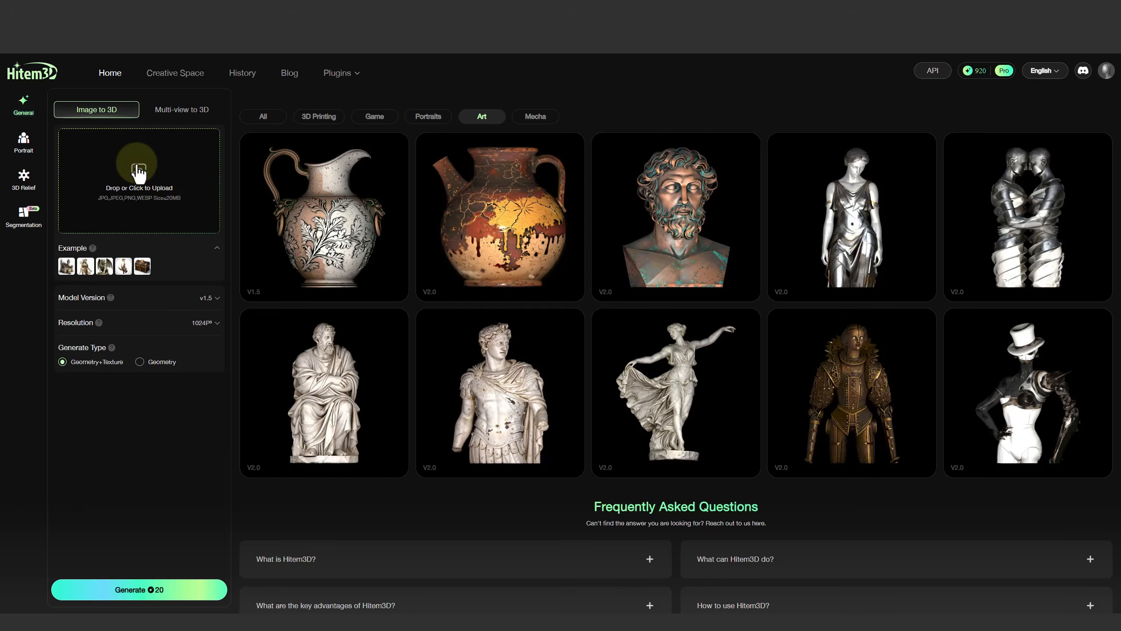
Switch to Hitem3D, upload britto hourse.jpg as the reference image and generate its 3D model
left_click(141, 168)
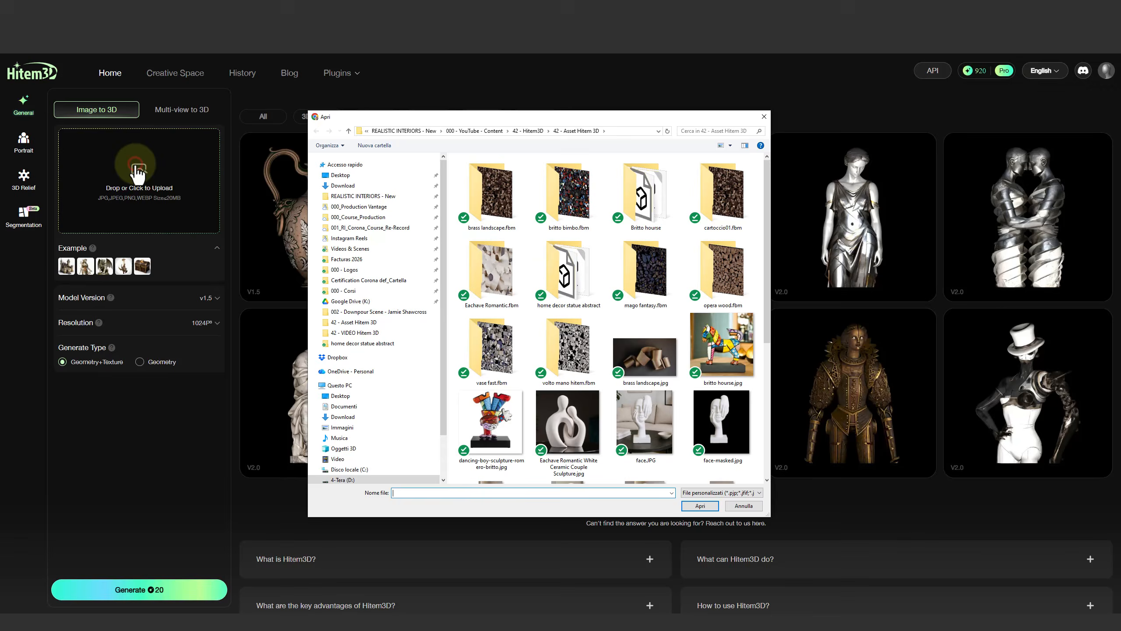
double_click(724, 349)
left_click(137, 591)
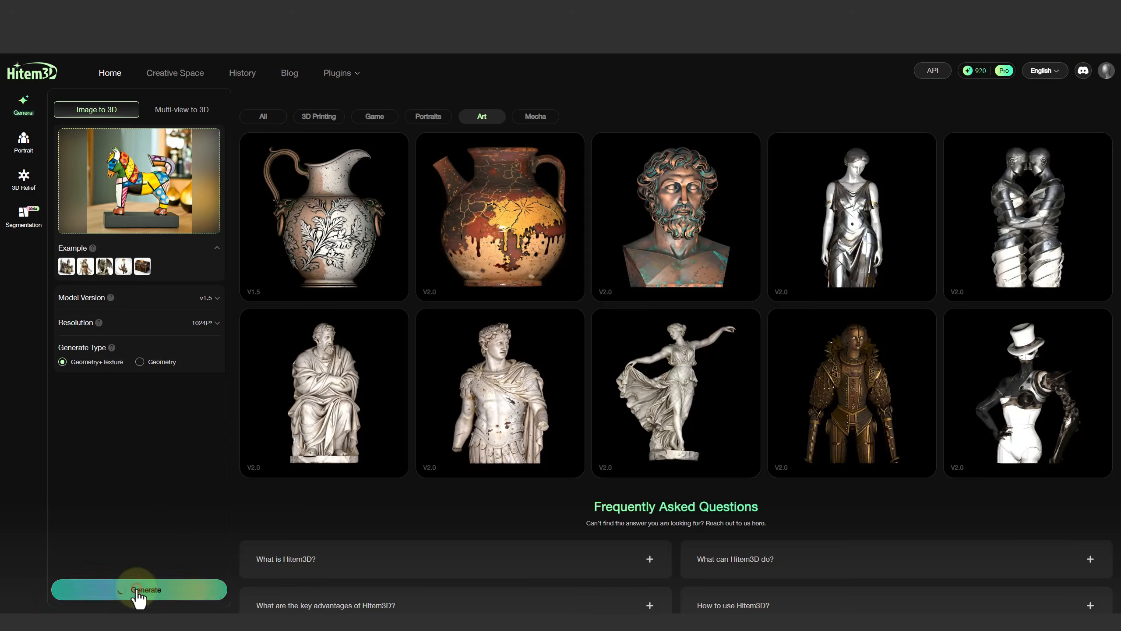
Replace the reference image with dancing-boy-sculpture-romero-britto.jpg and generate its 3D model
left_click(208, 141)
left_click(136, 186)
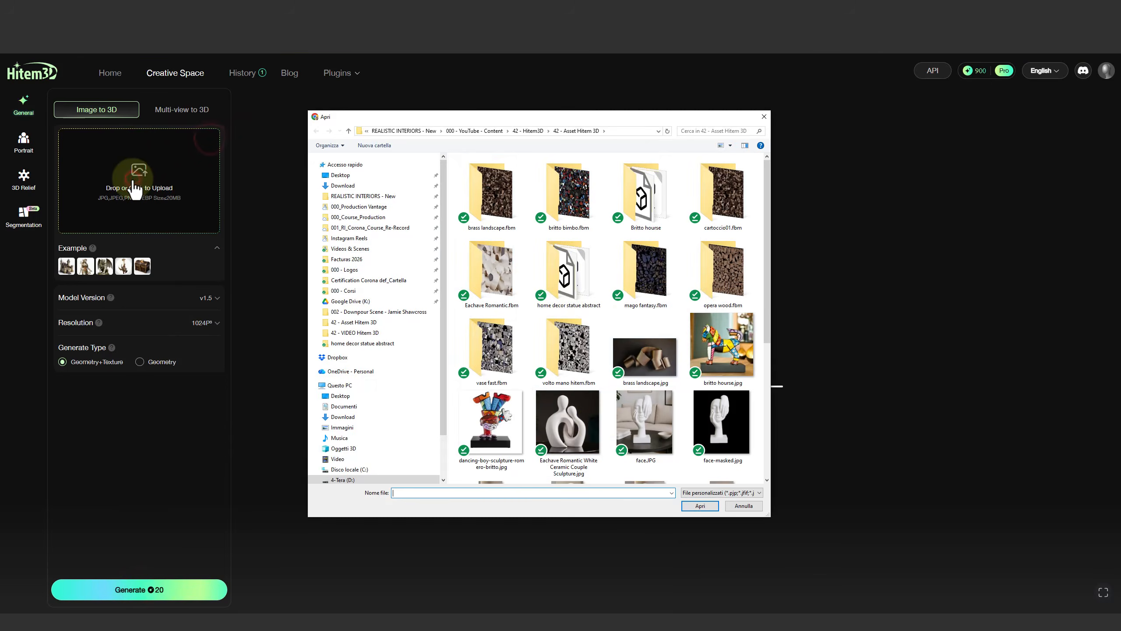
double_click(504, 442)
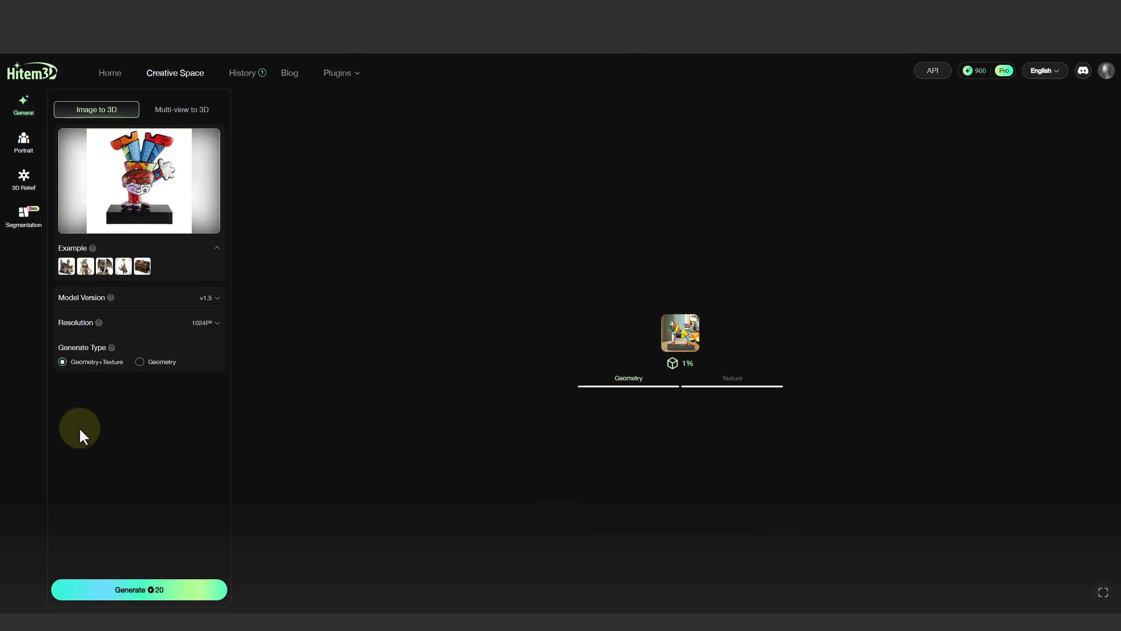
Open the finished dancing boy sculpture from the generation history and rotate it to inspect its shape and texture
left_click(244, 73)
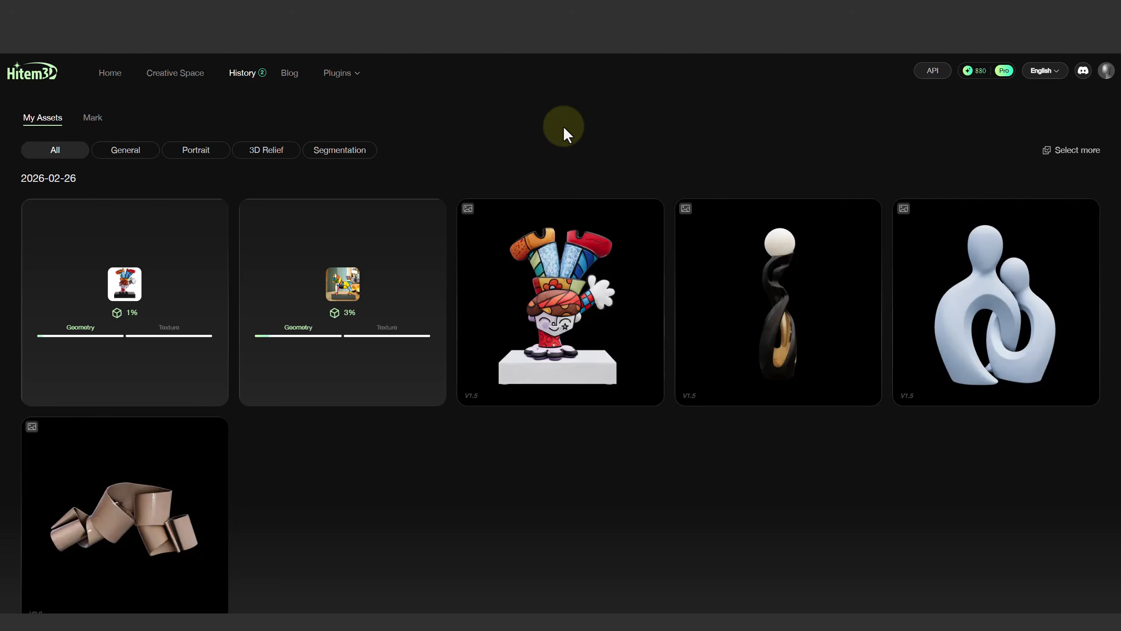
left_click(518, 290)
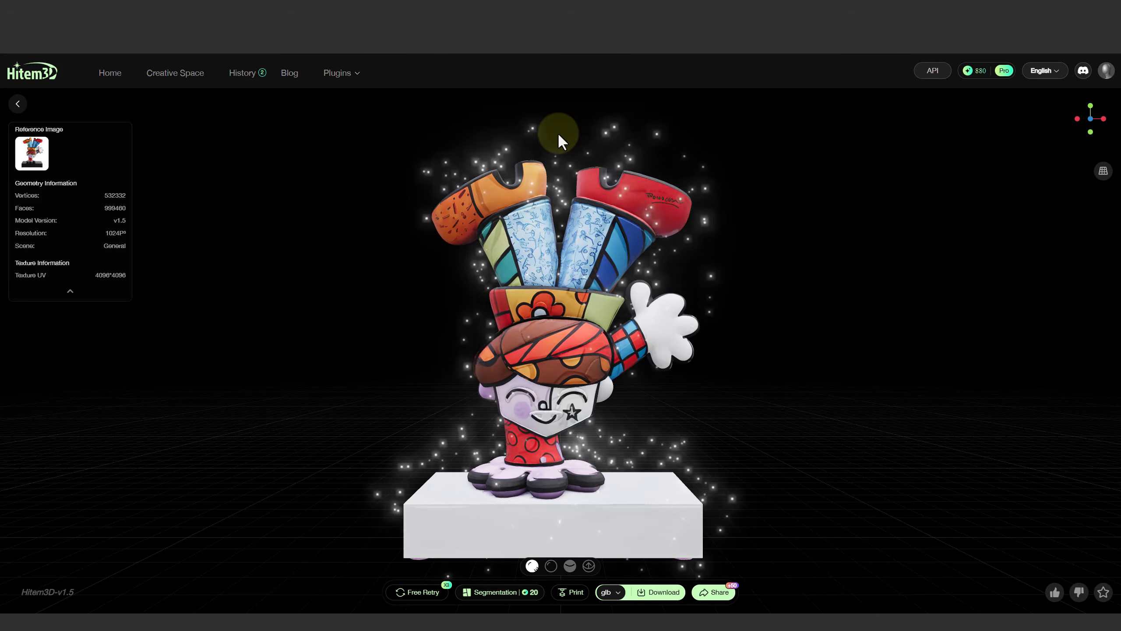
mouse_move(555, 268)
left_mouse_down()
mouse_move(626, 261)
mouse_move(439, 267)
mouse_move(541, 273)
left_mouse_up()
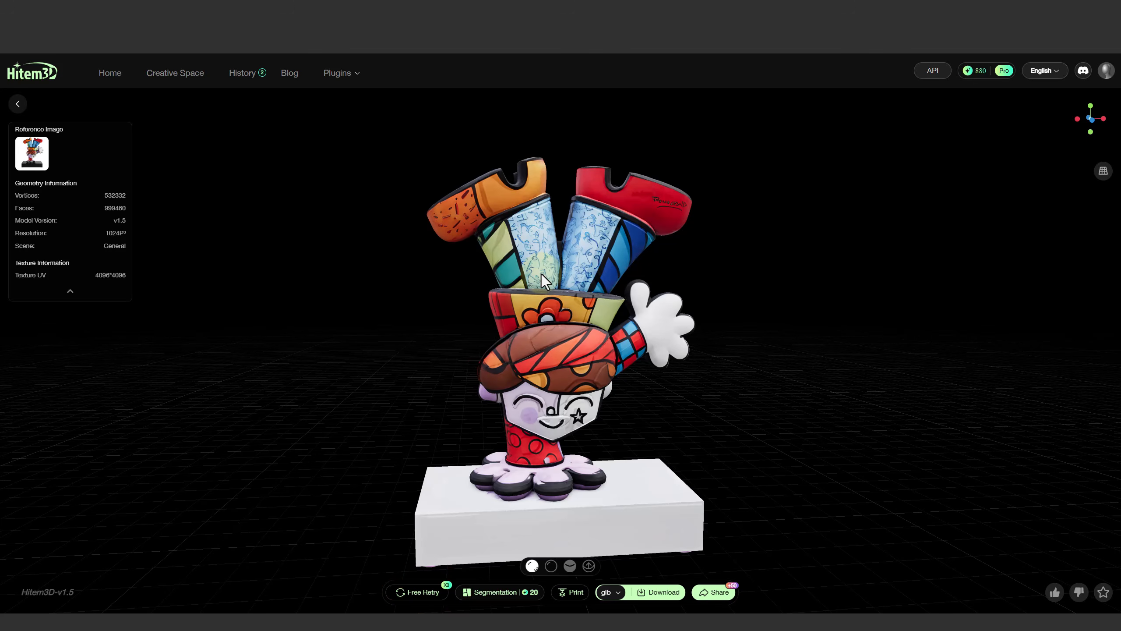
left_click_drag(541, 274, 561, 274)
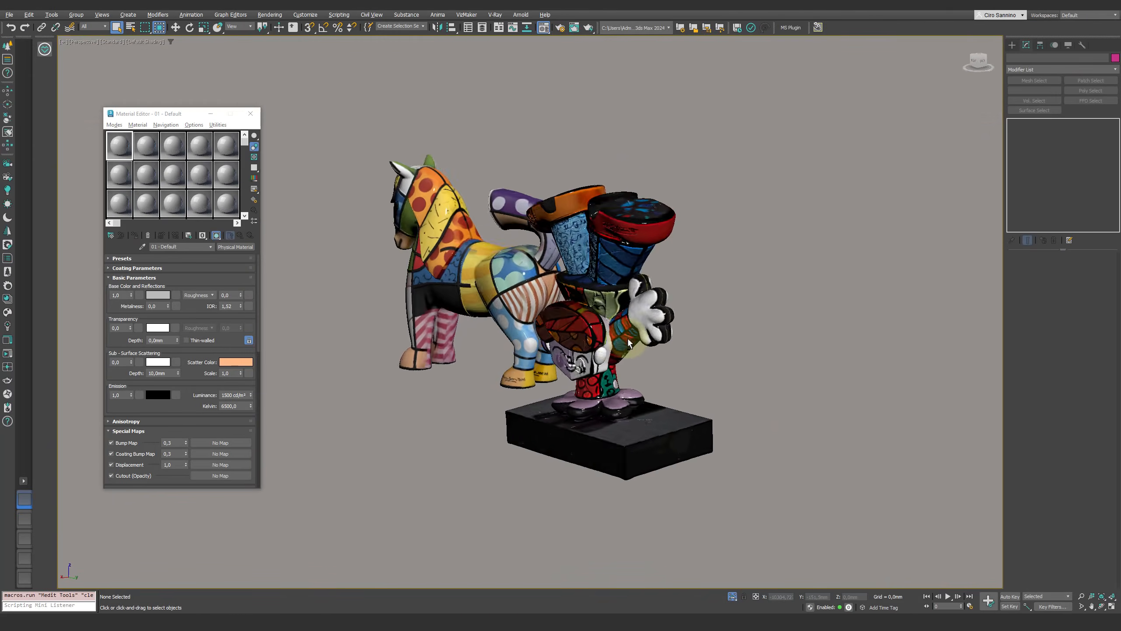
In 3ds Max, convert all scene materials, maps and lights with the Corona Converter and review the converted sculpture material
middle_click_drag(628, 339, 375, 344, "alt")
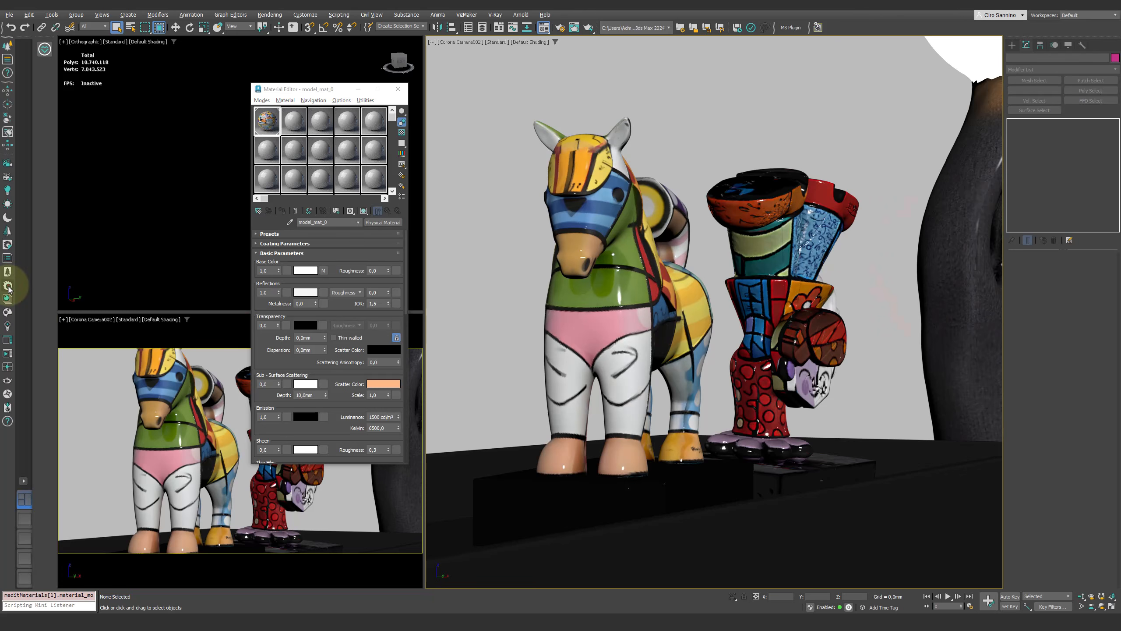
left_click(8, 286)
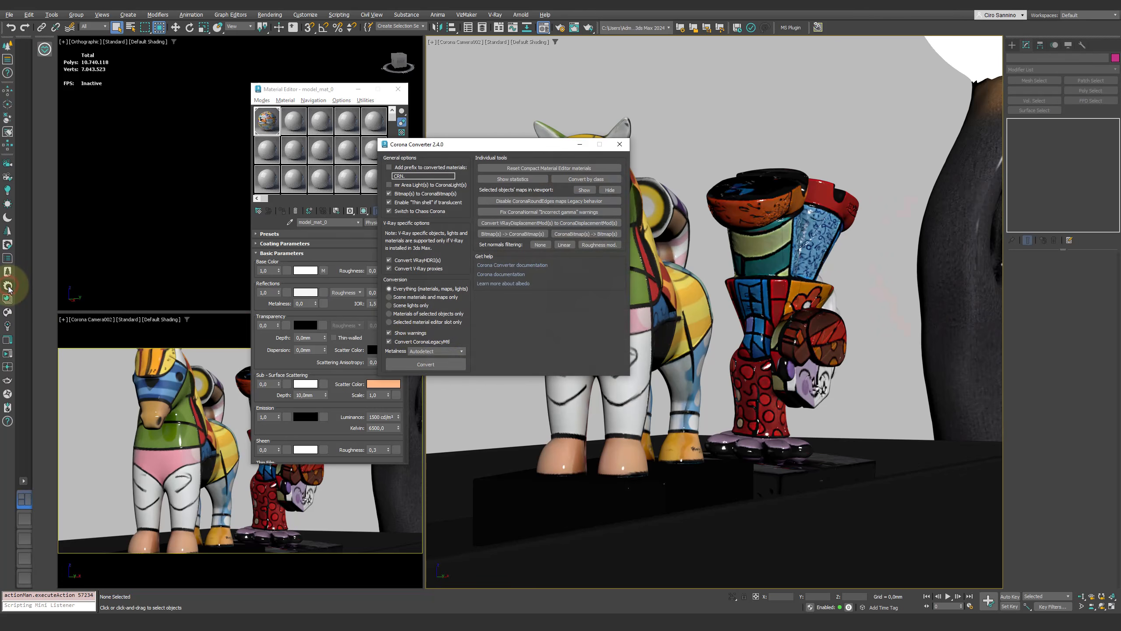
left_click(443, 365)
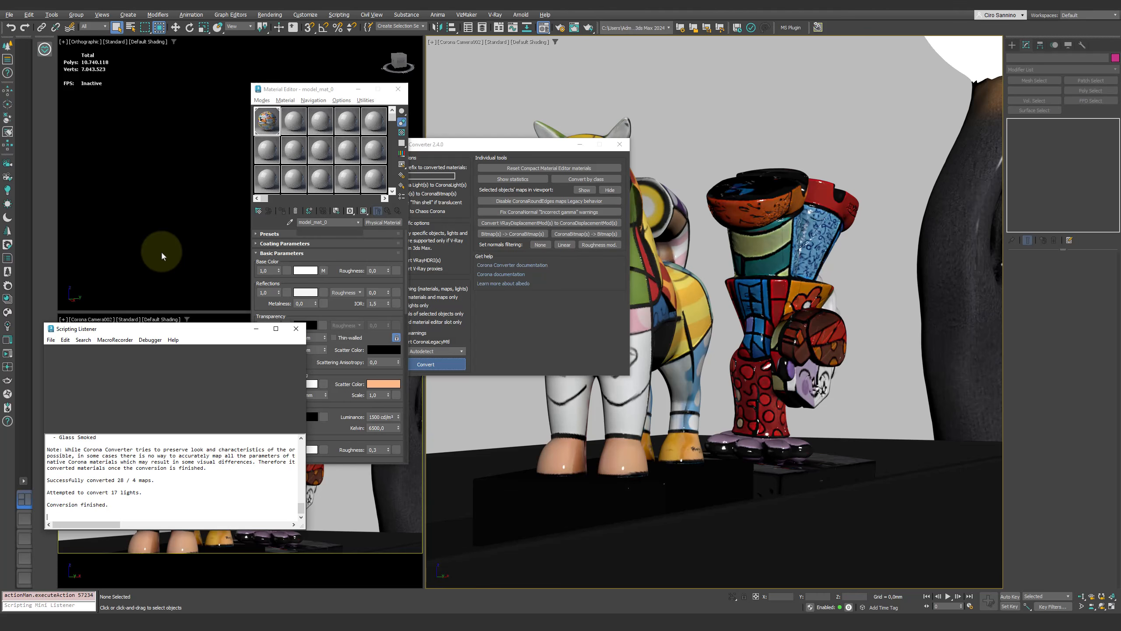
left_click(295, 328)
left_click(620, 144)
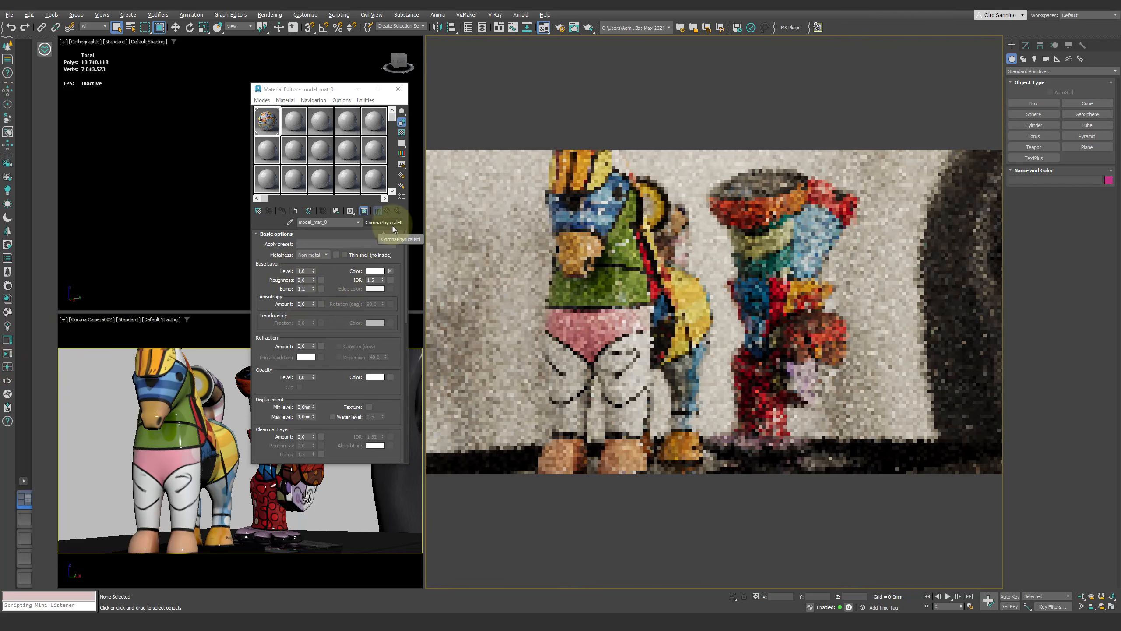
mouse_move(325, 375)
left_mouse_down()
mouse_move(338, 370)
mouse_move(342, 329)
mouse_move(318, 321)
left_mouse_up()
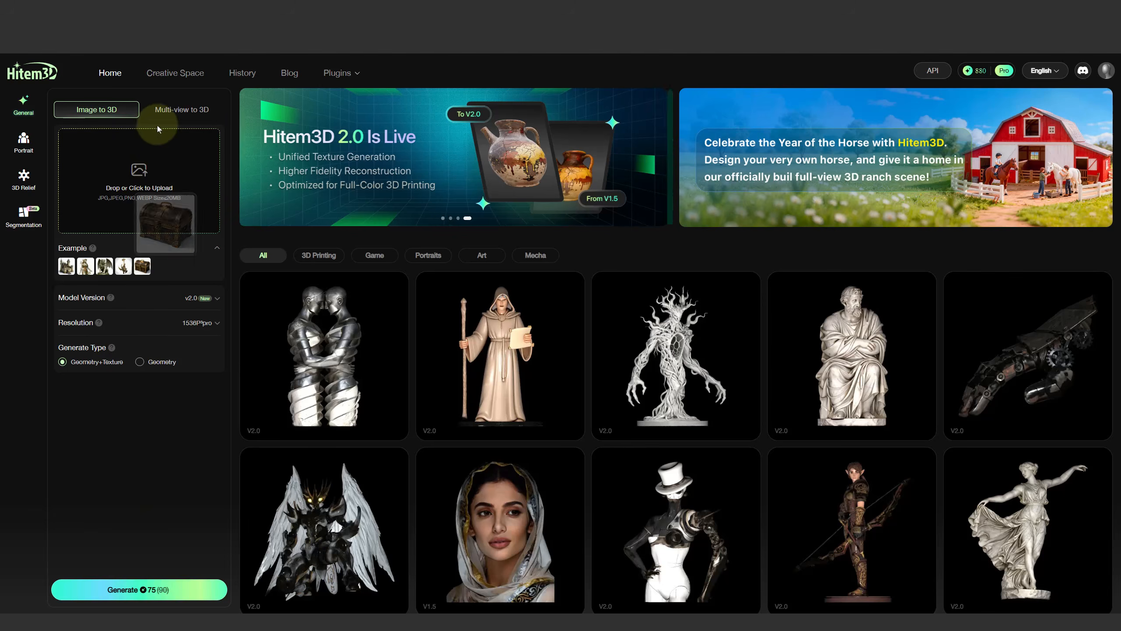
In Hitem3D, switch to Multi-view to 3D and upload fast front.jpeg as front view and fast rear.jpeg as back view
left_click(166, 109)
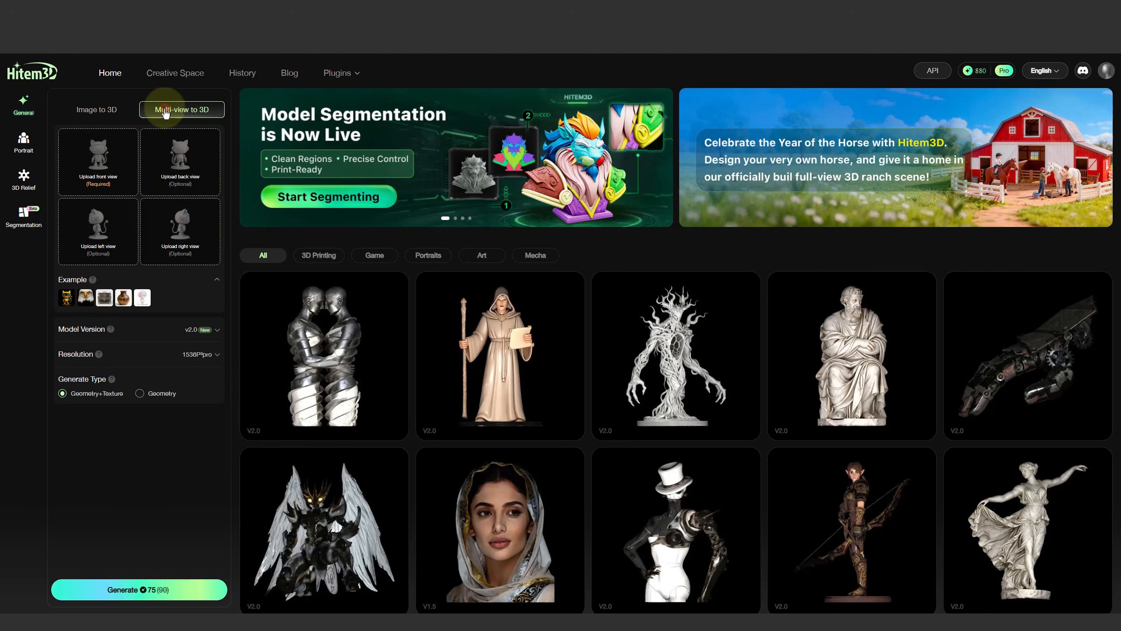
left_click(101, 169)
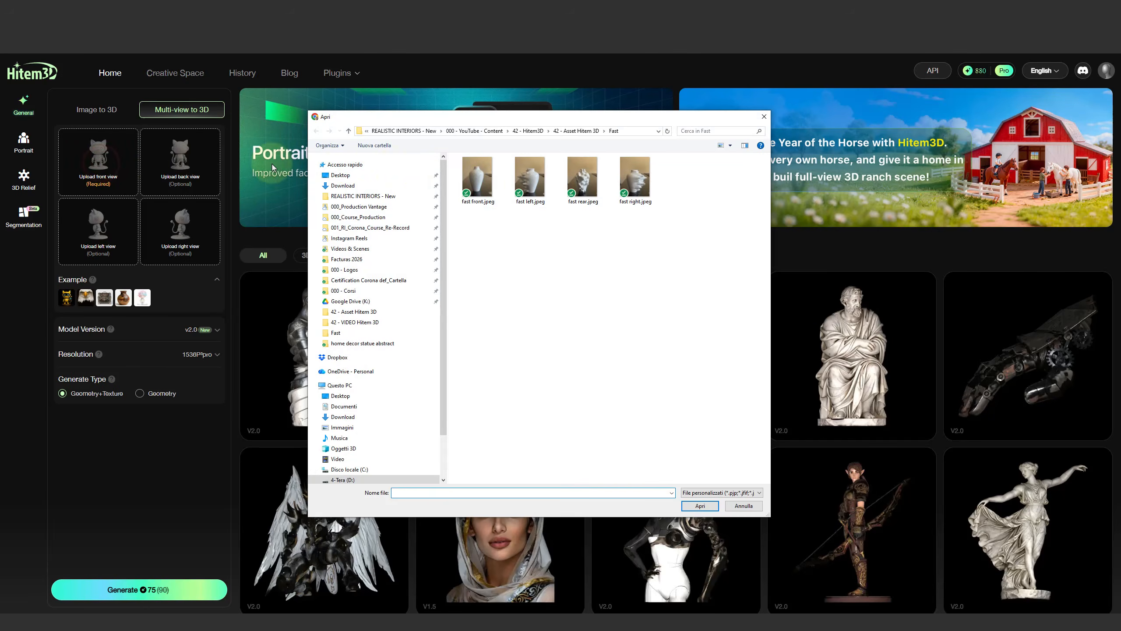
double_click(477, 176)
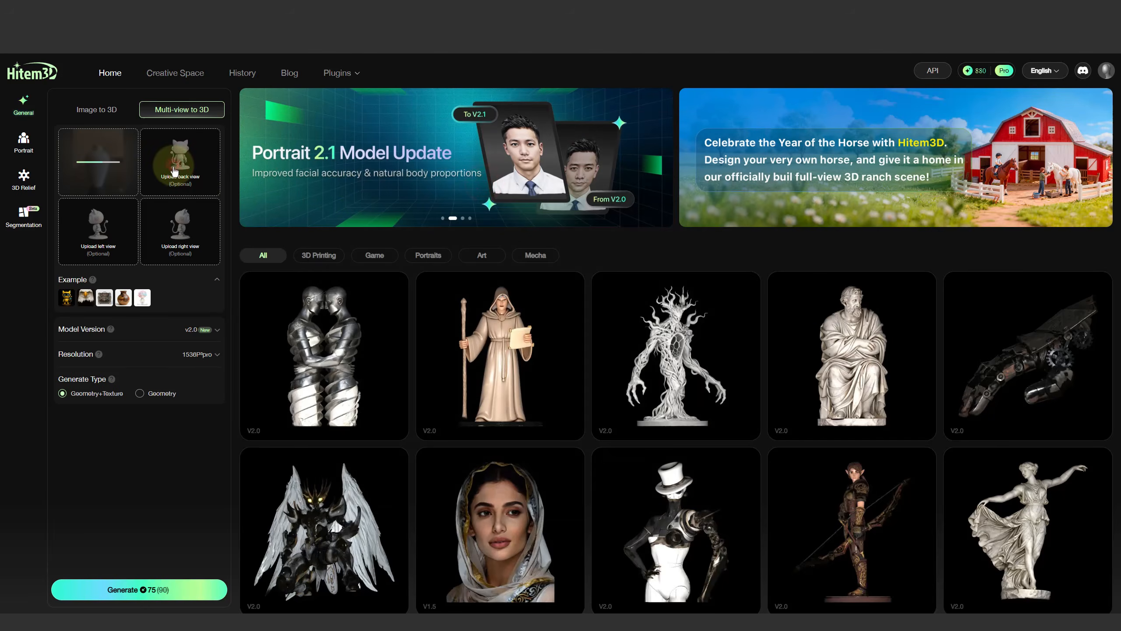
left_click(174, 171)
double_click(583, 177)
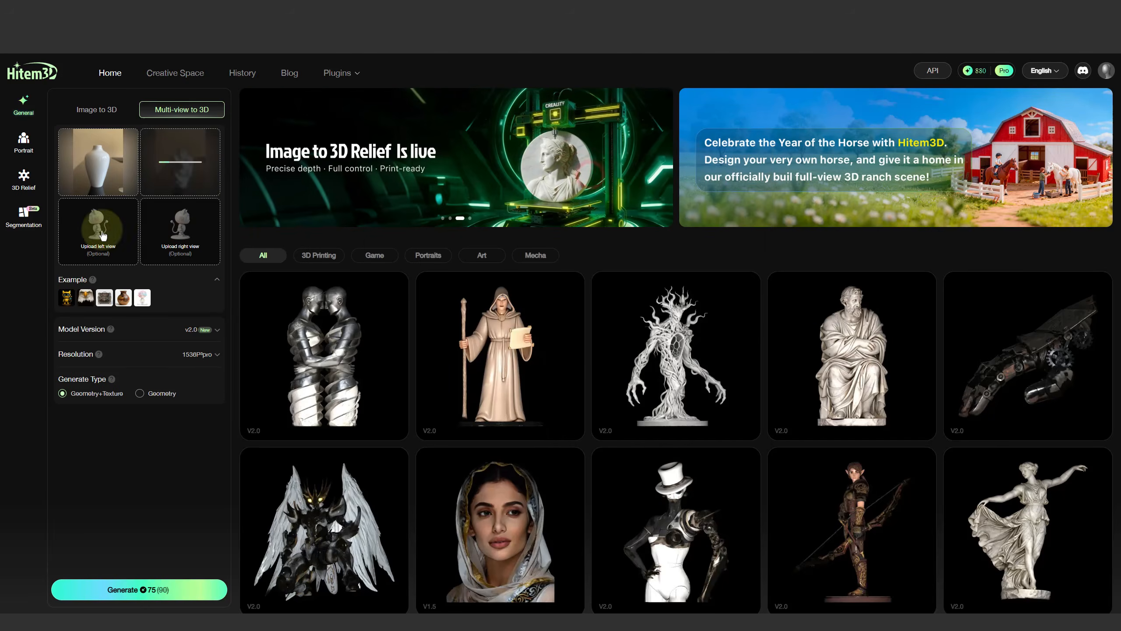
Upload fast left.jpeg as the vase's left view and fast right.jpeg as its right view
left_click(88, 224)
double_click(531, 185)
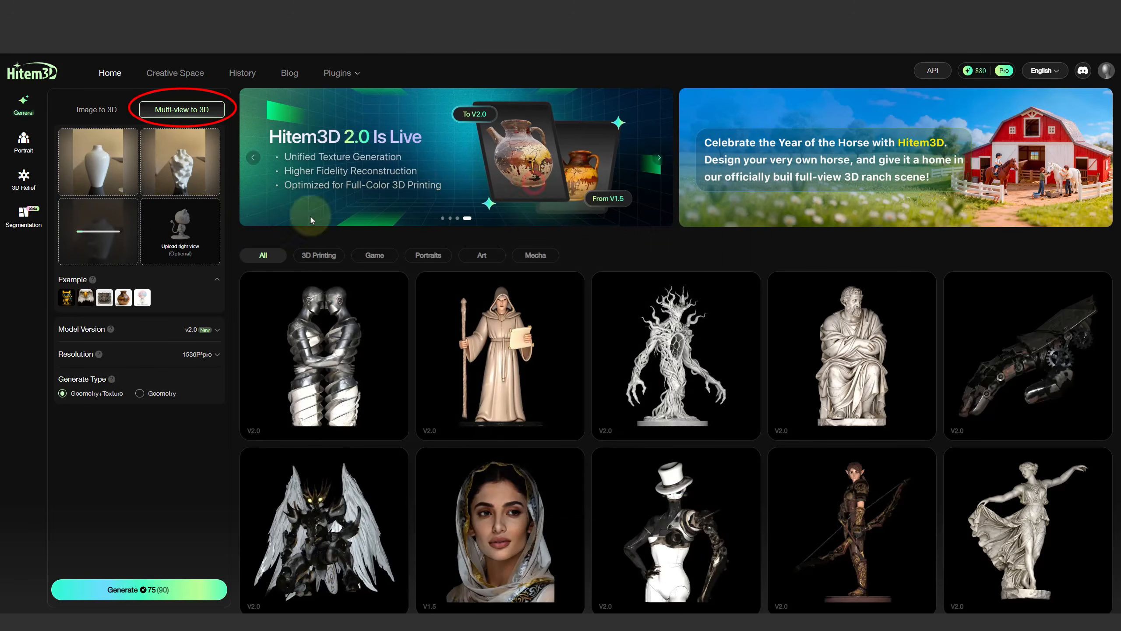
left_click(185, 241)
double_click(635, 178)
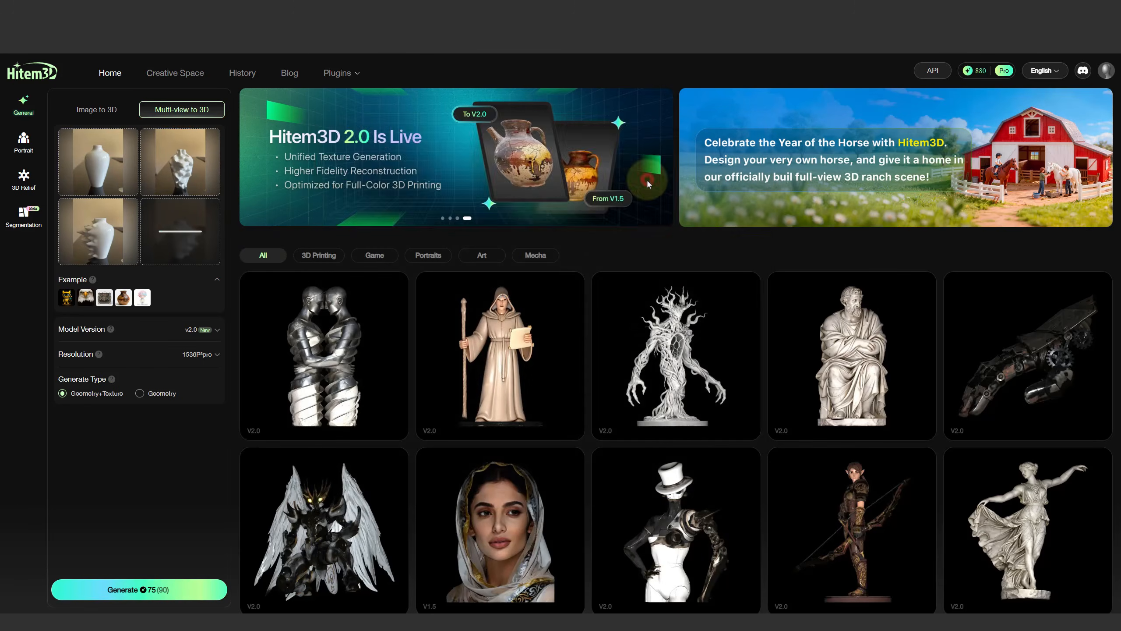
left_click(612, 274)
Set the model version to v1.5 and the resolution to 1024P³ for the multi-view vase
left_click(215, 330)
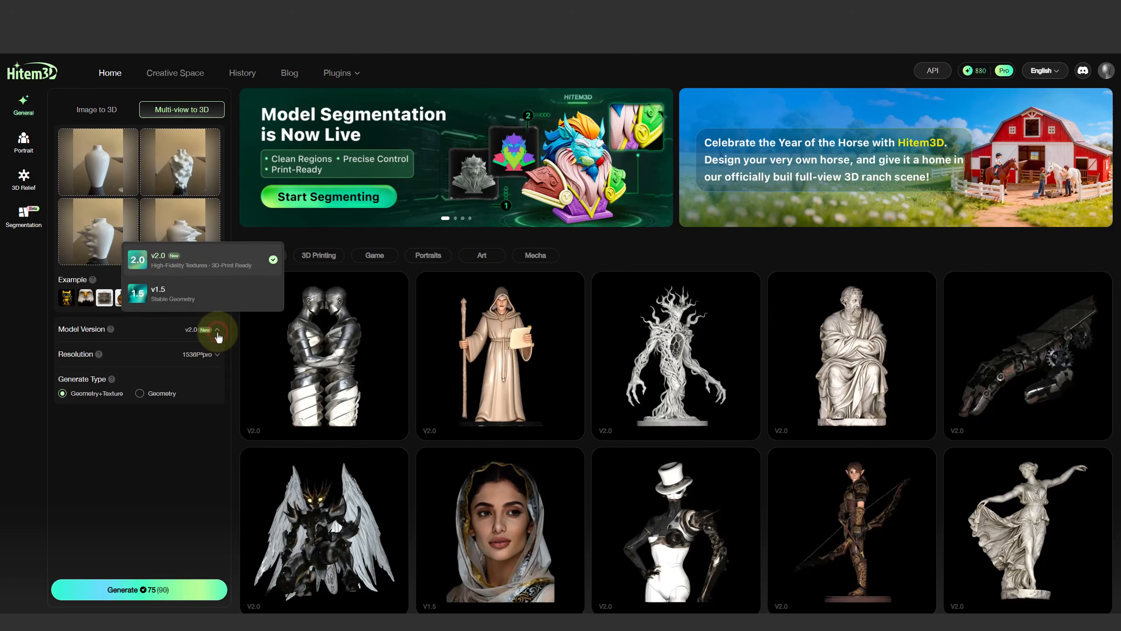
left_click(206, 304)
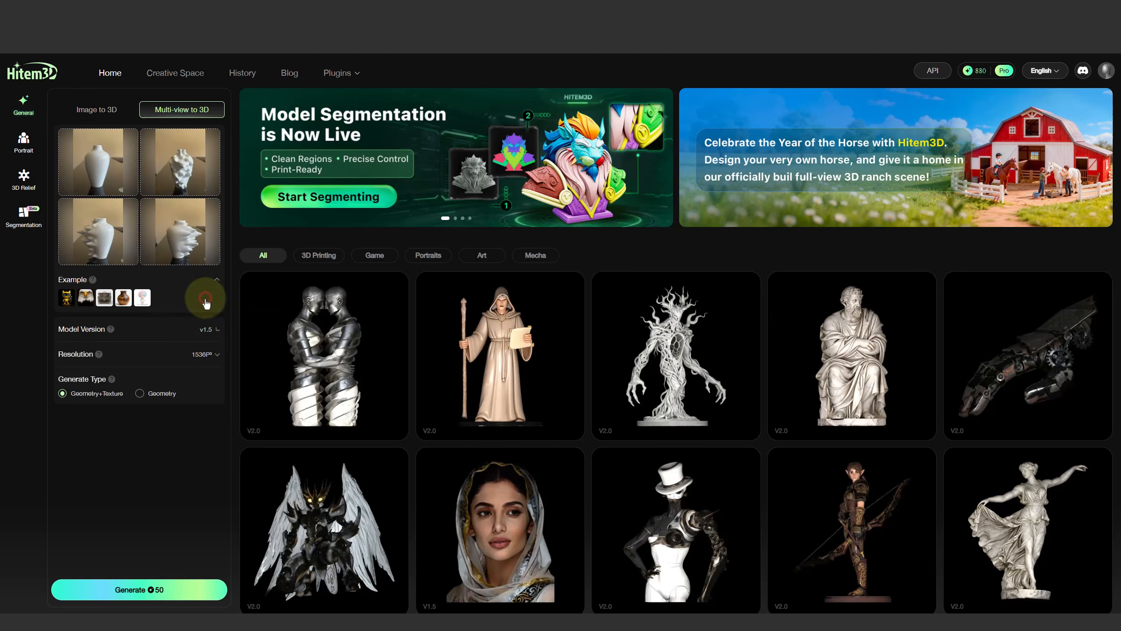
left_click(214, 356)
left_click(228, 246)
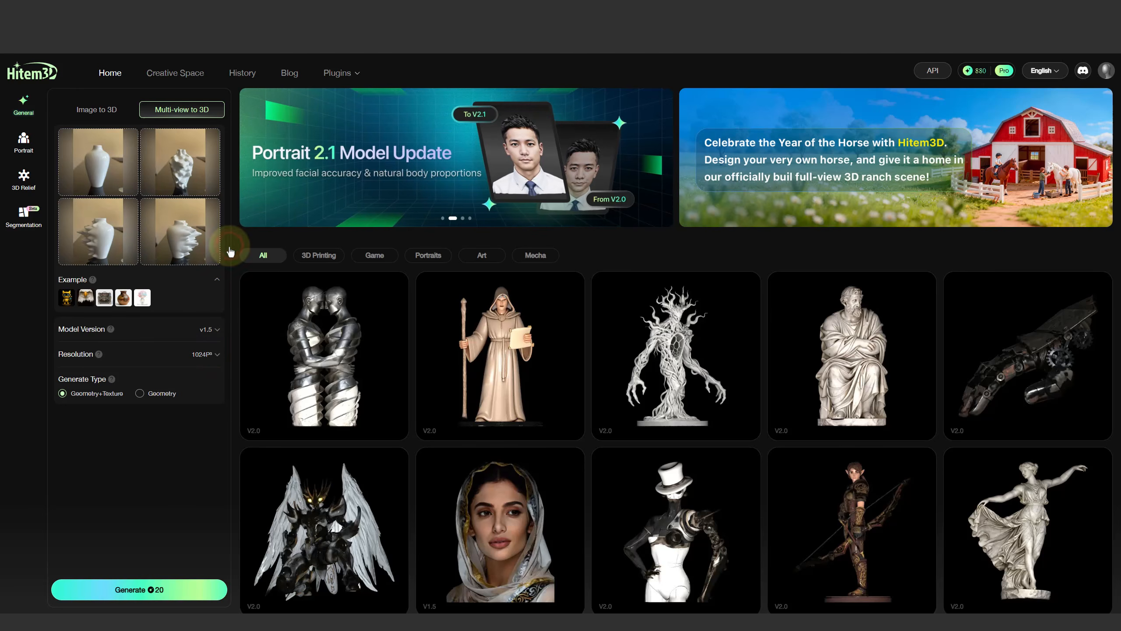
Generate the textured vase model from the four uploaded views and inspect the resulting 3D model
left_click(131, 590)
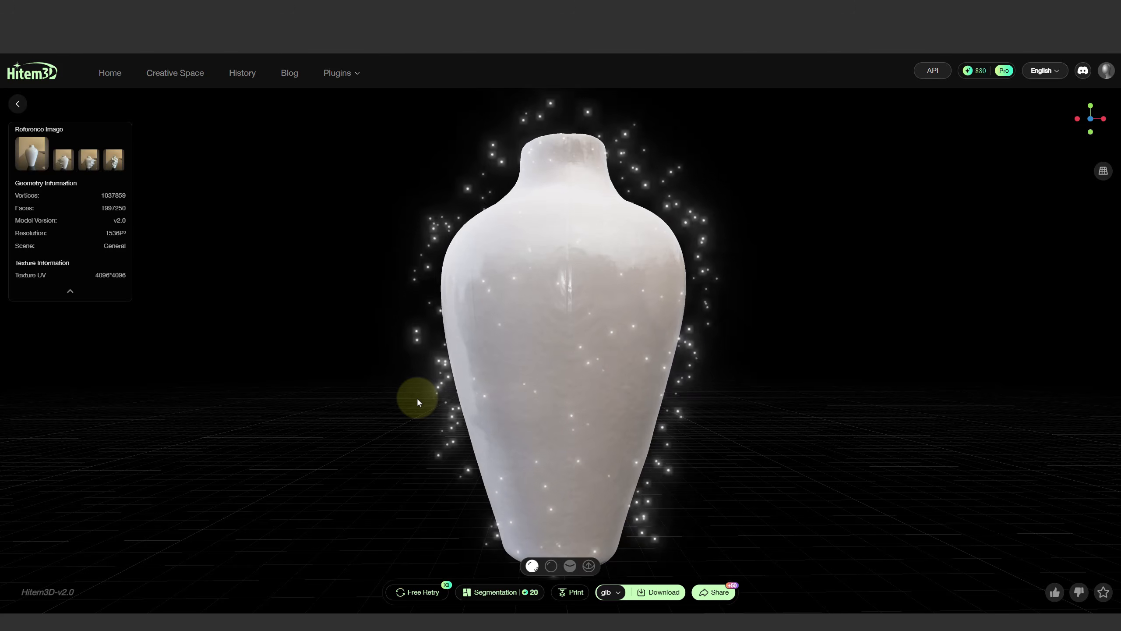
left_click(417, 397)
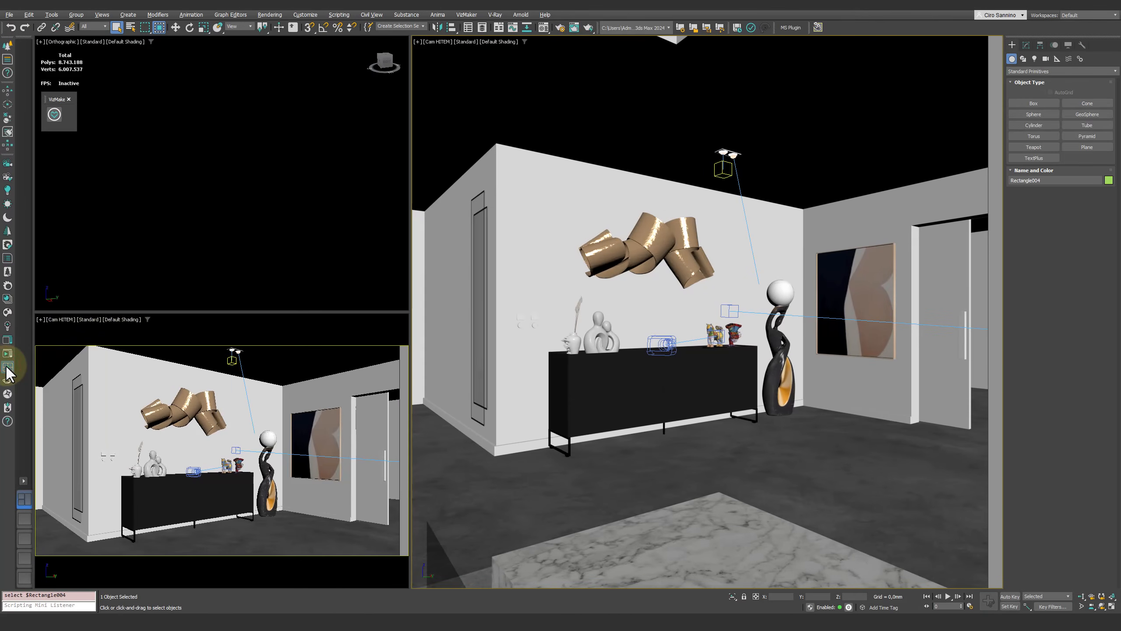
In 3ds Max, start interactive rendering of the Cam HITEM view and magnify the vase and couple sculpture using 2D Pan Zoom mode
left_click(8, 367)
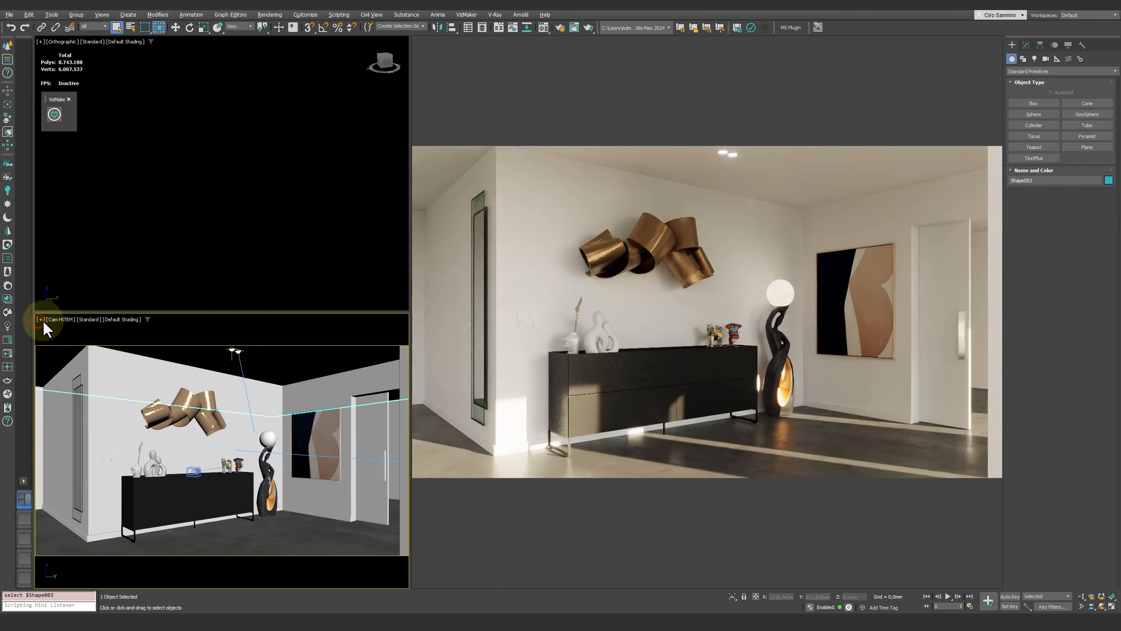
left_click(41, 320)
left_click(73, 442)
scroll(129, 470, "up", 5)
middle_click_drag(185, 428, 213, 460)
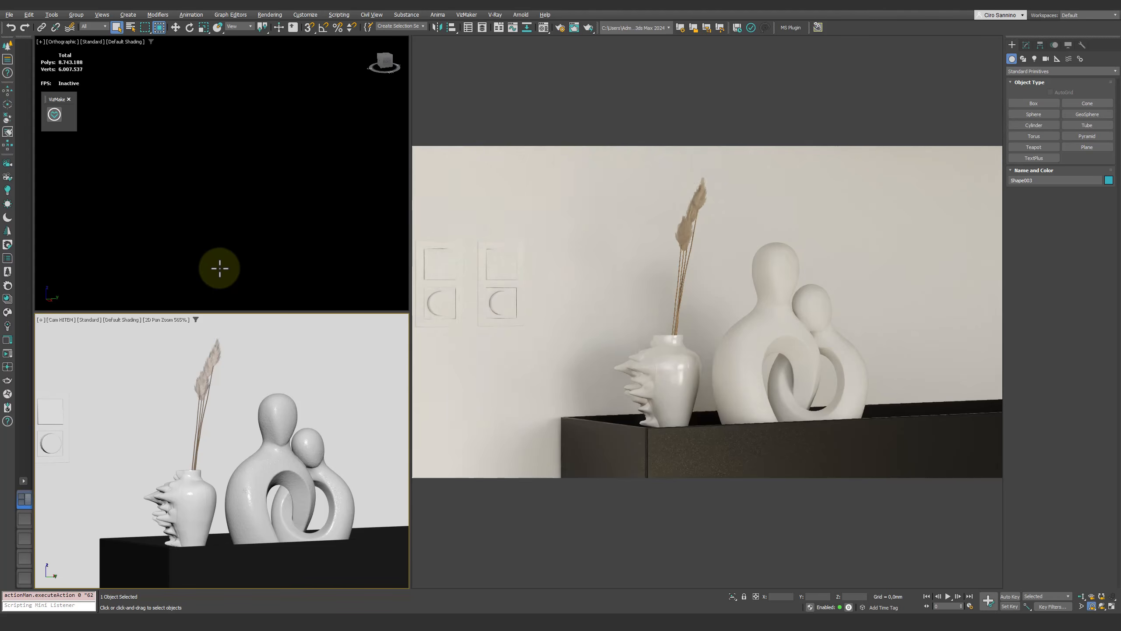
Turn off 2D Pan Zoom mode to restore the full Cam HITEM framing, and close the interactive render viewport
left_click(41, 319)
left_click(73, 442)
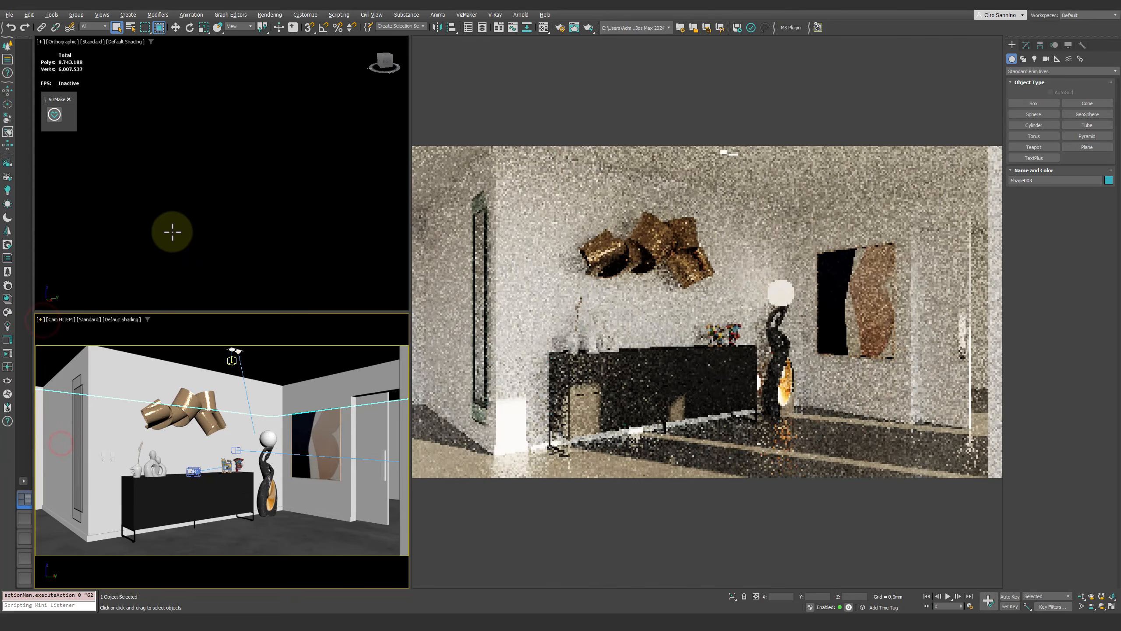
left_click(1000, 41)
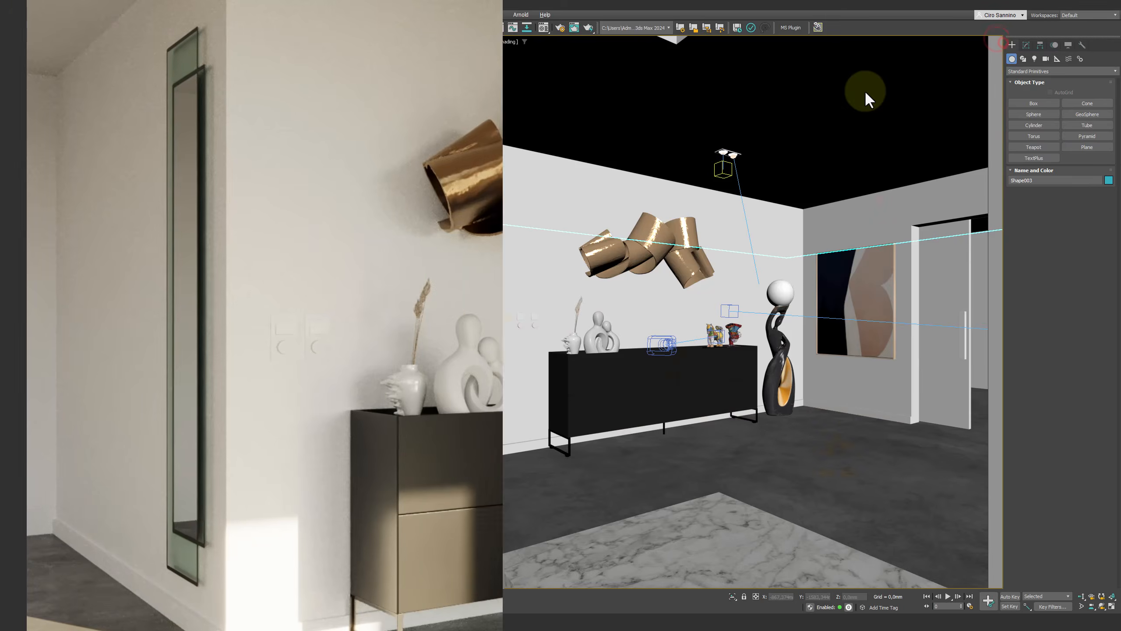